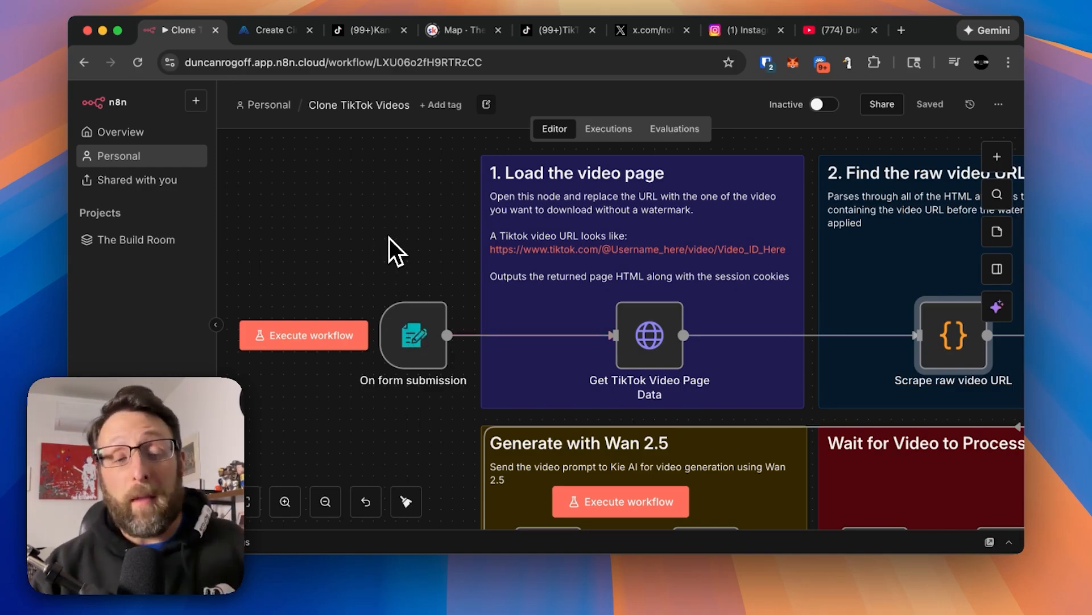
Switch to the creator's TikTok profile and open the first pinned video.
click(360, 30)
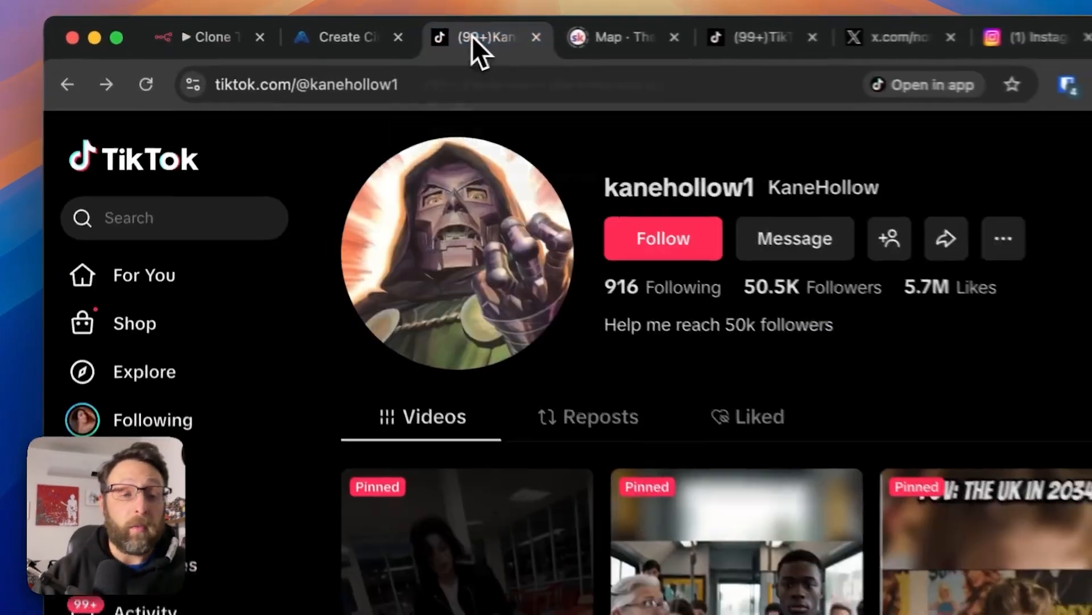
scroll(503, 242, down, 5)
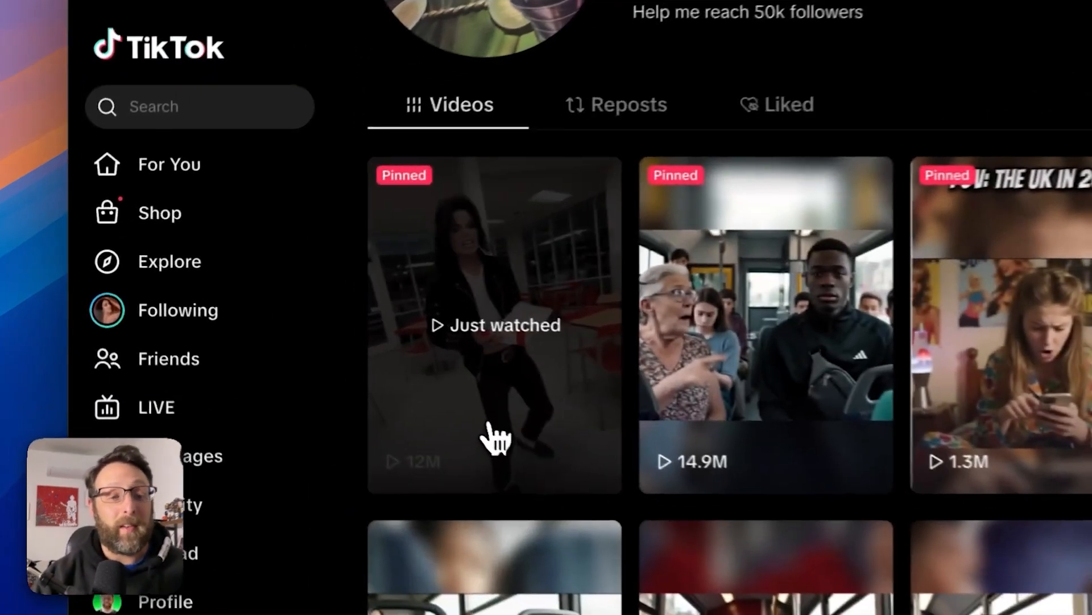
click(358, 379)
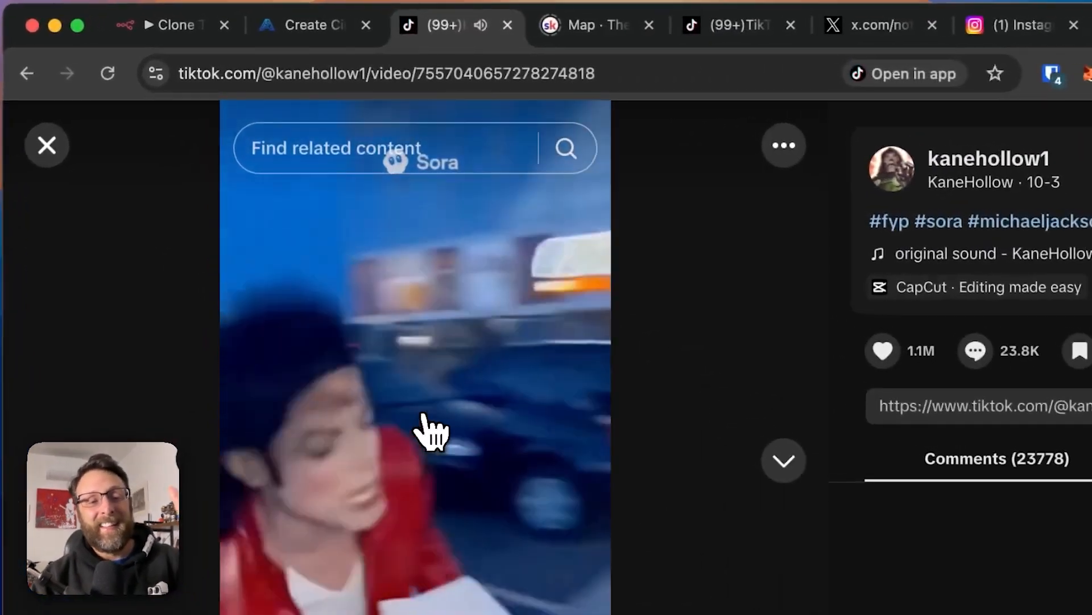
Pause the TikTok video and copy its full page URL.
click(347, 289)
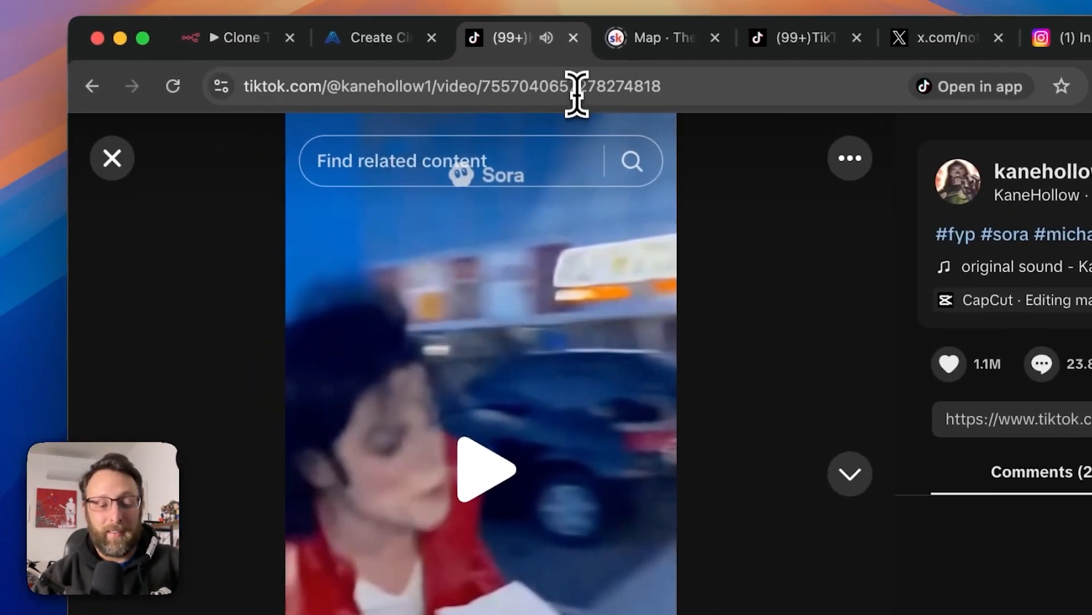
click(516, 73)
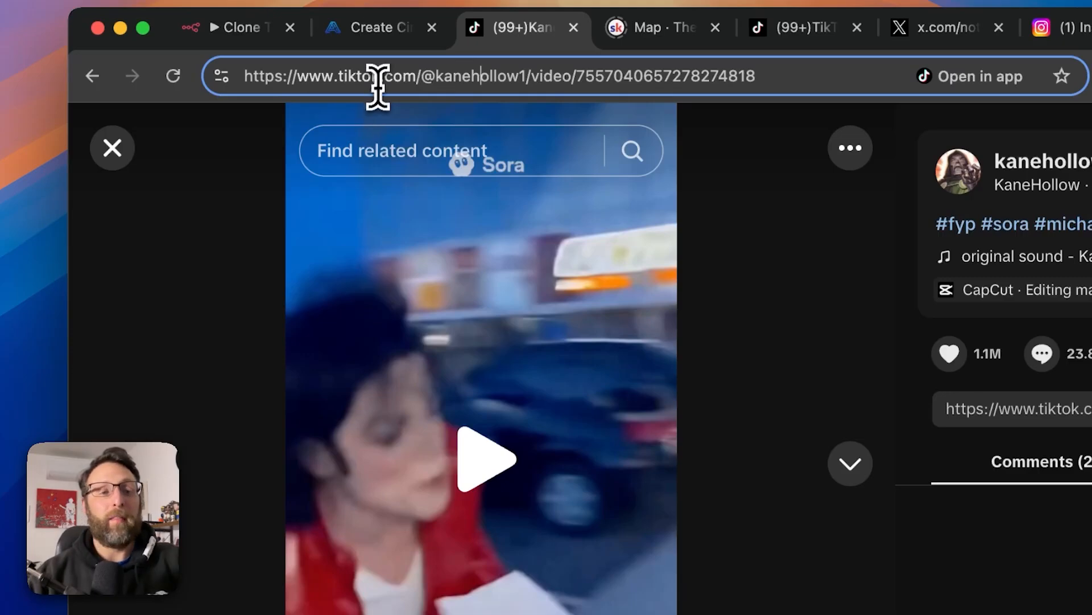
key(super+a)
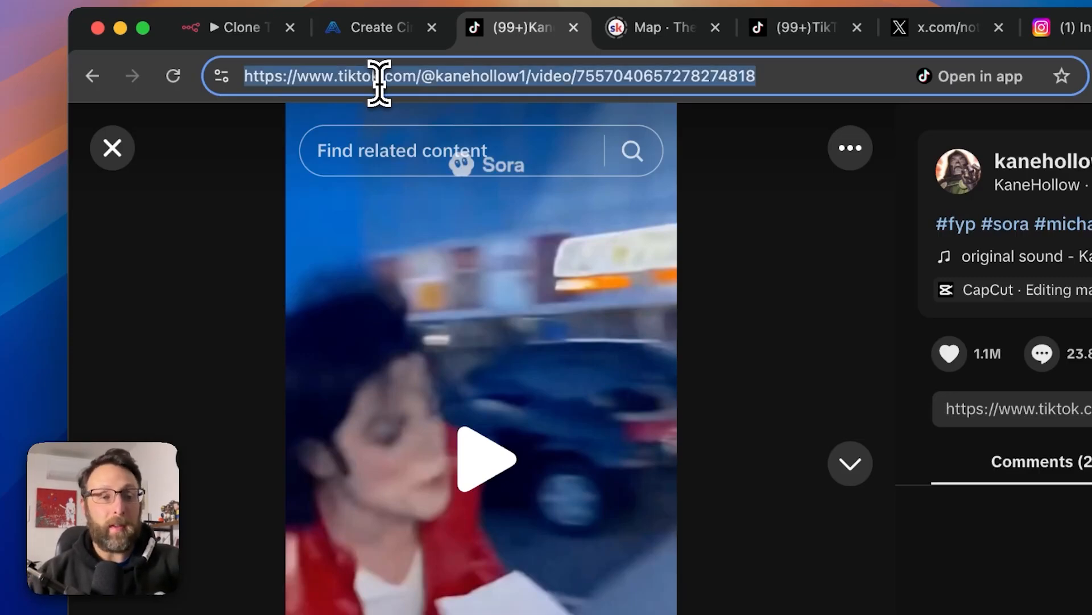
Switch to n8n, execute the Clone TikTok Videos workflow and submit the copied video URL in its test form.
click(239, 28)
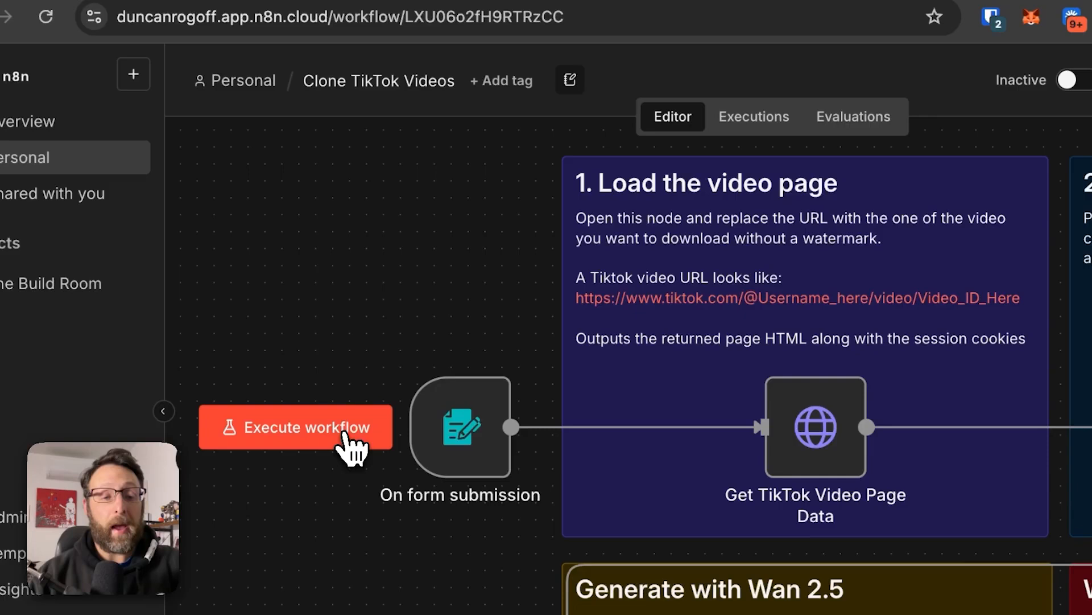
click(471, 495)
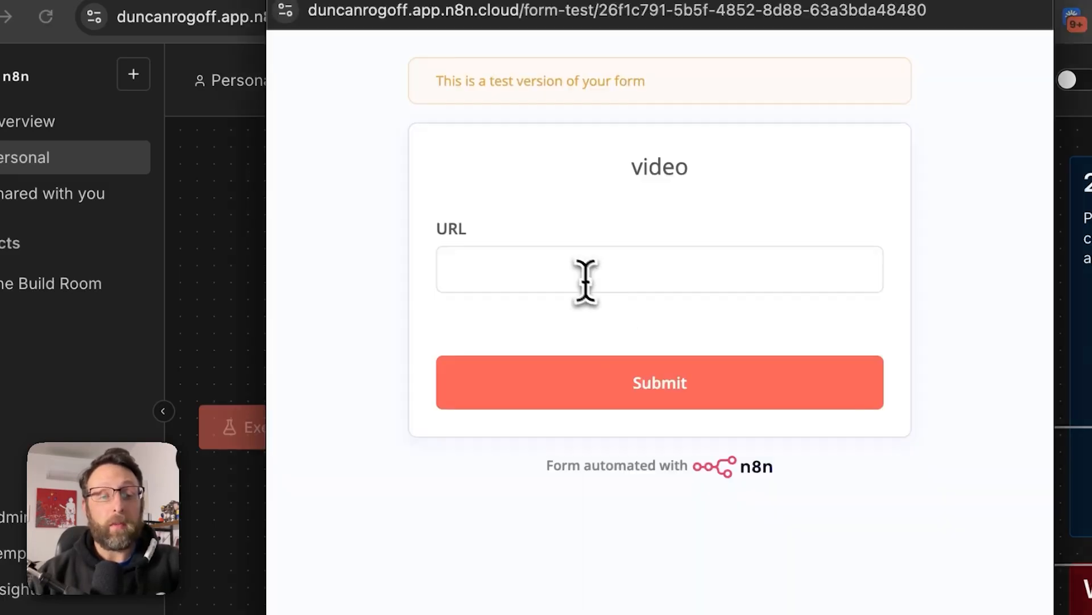
click(576, 273)
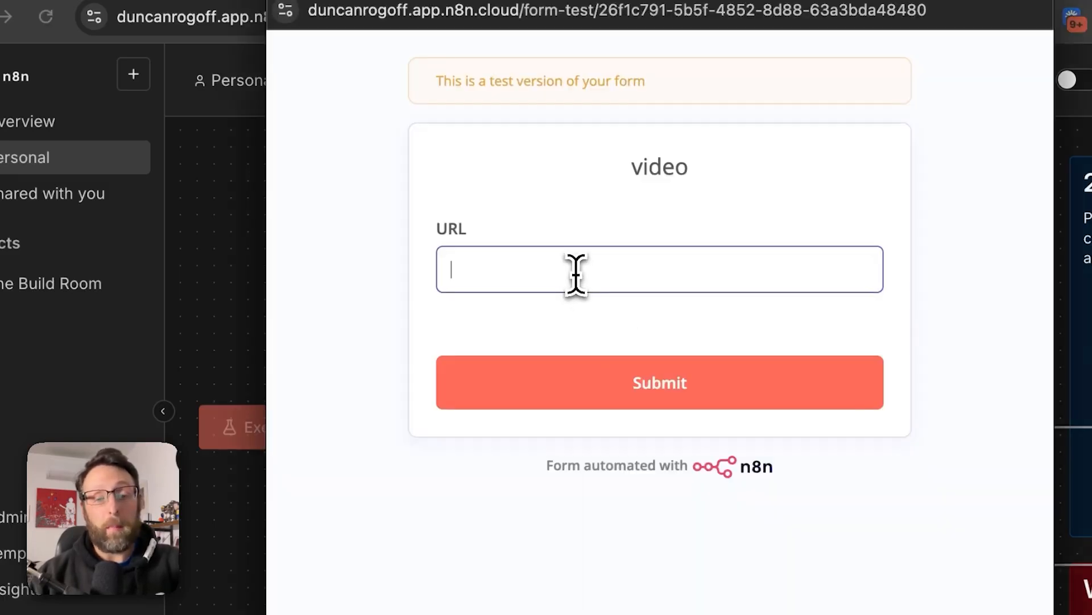
key(super+v)
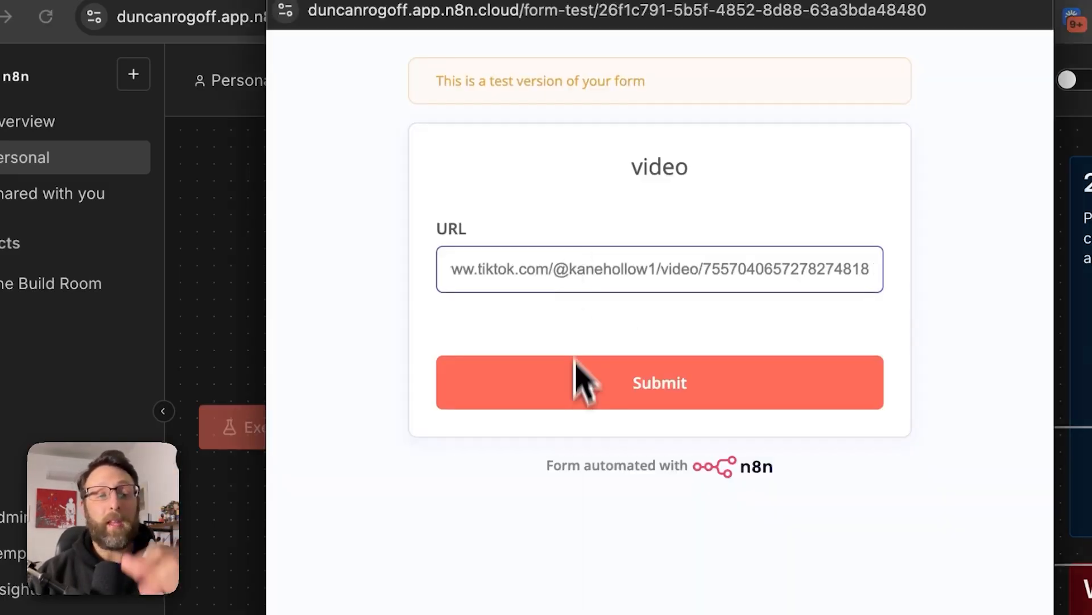
click(608, 398)
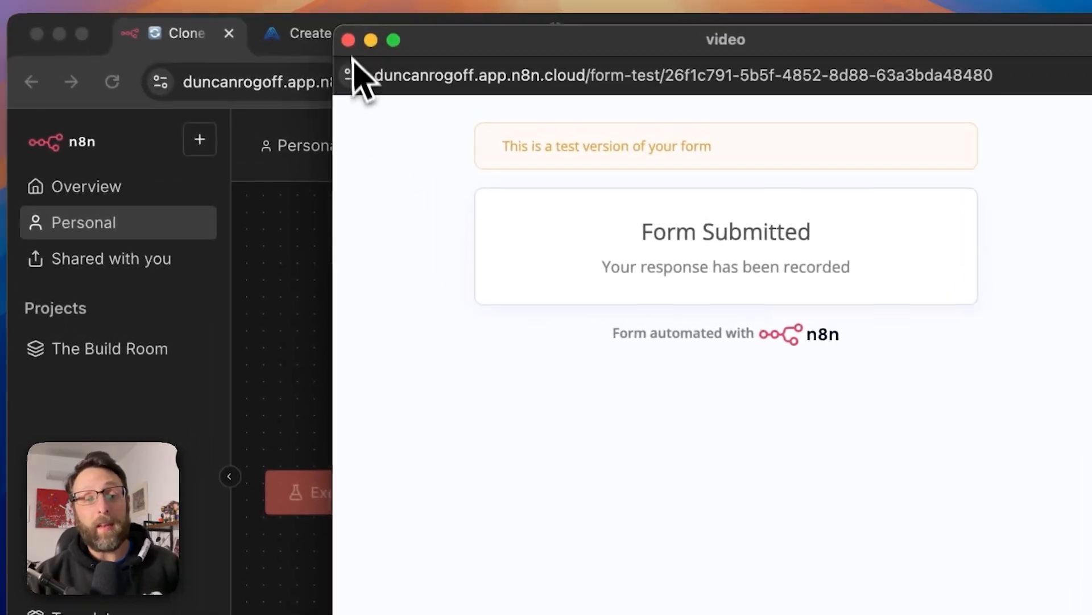
click(353, 44)
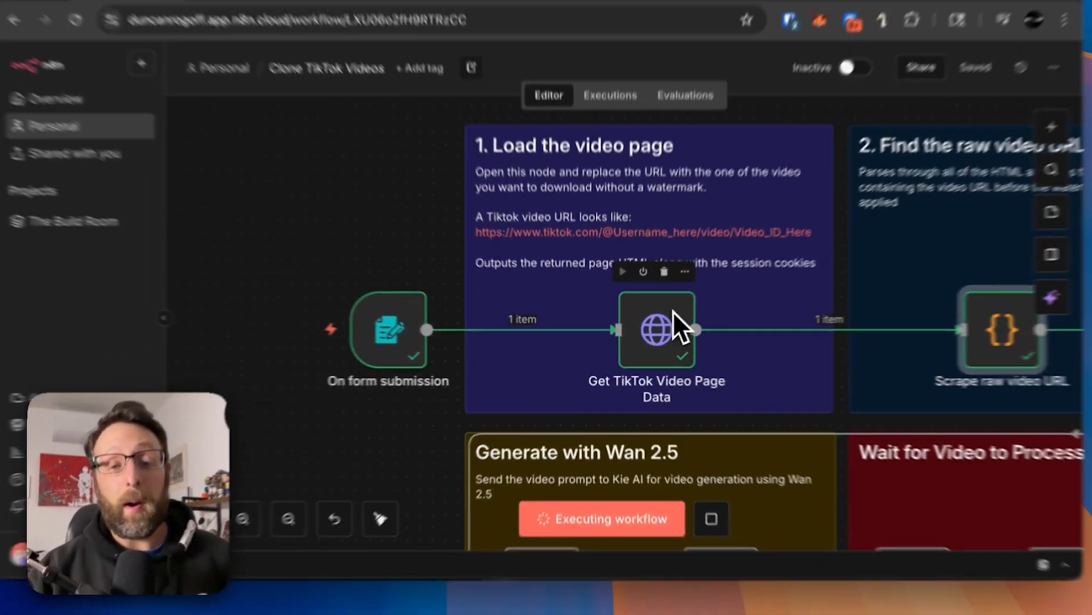
Examine the workflow's stages from loading the video page through Wan 2.5 generation and waiting to the Blotato upload and social posts.
scroll(713, 298, right, 10)
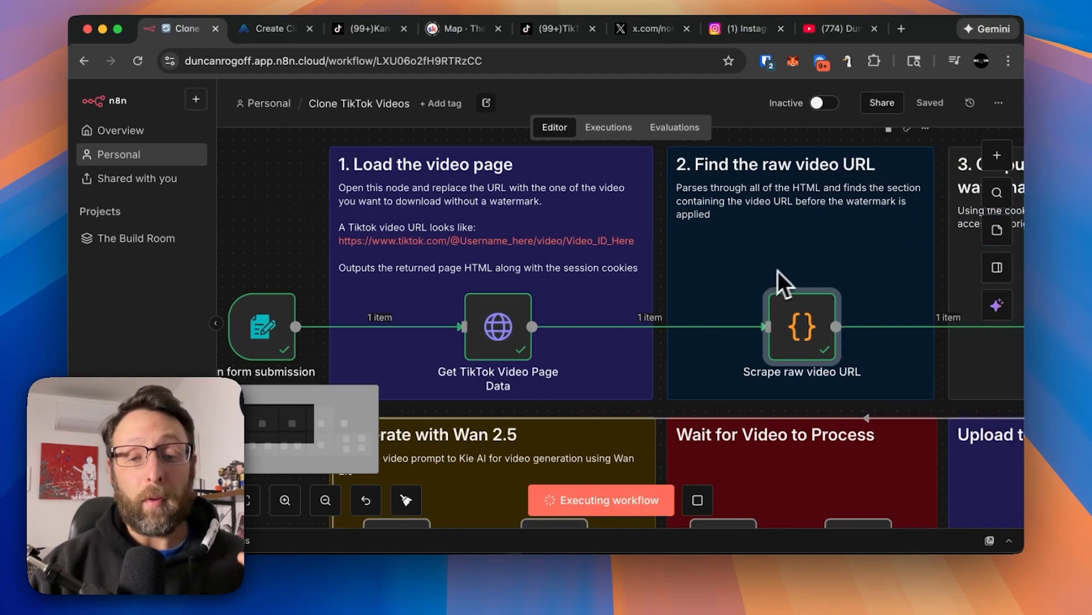
scroll(787, 268, right, 3)
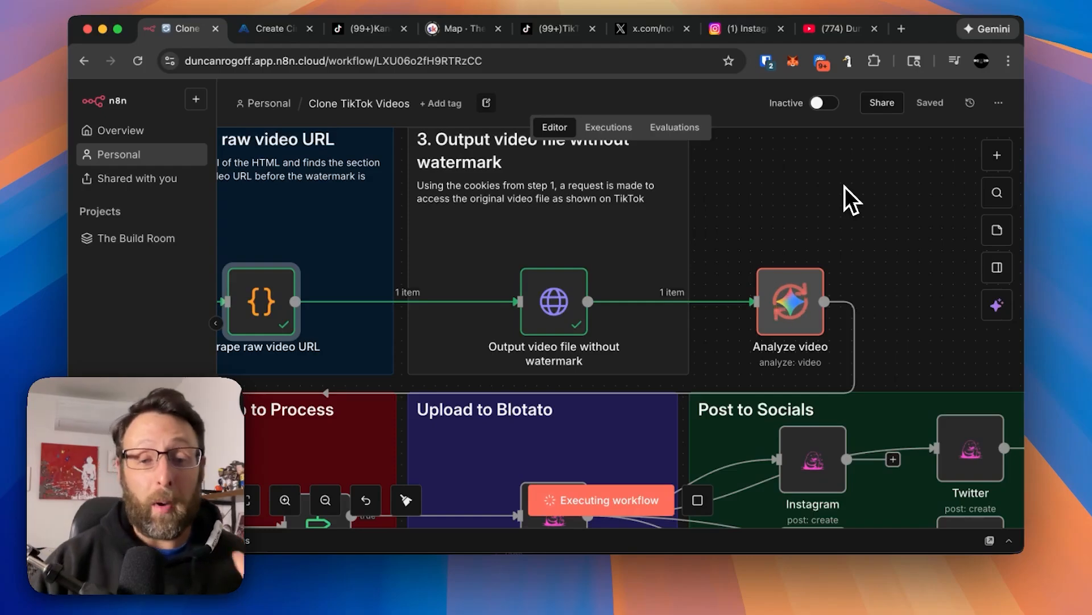
scroll(716, 260, left, 7)
scroll(716, 261, down, 5)
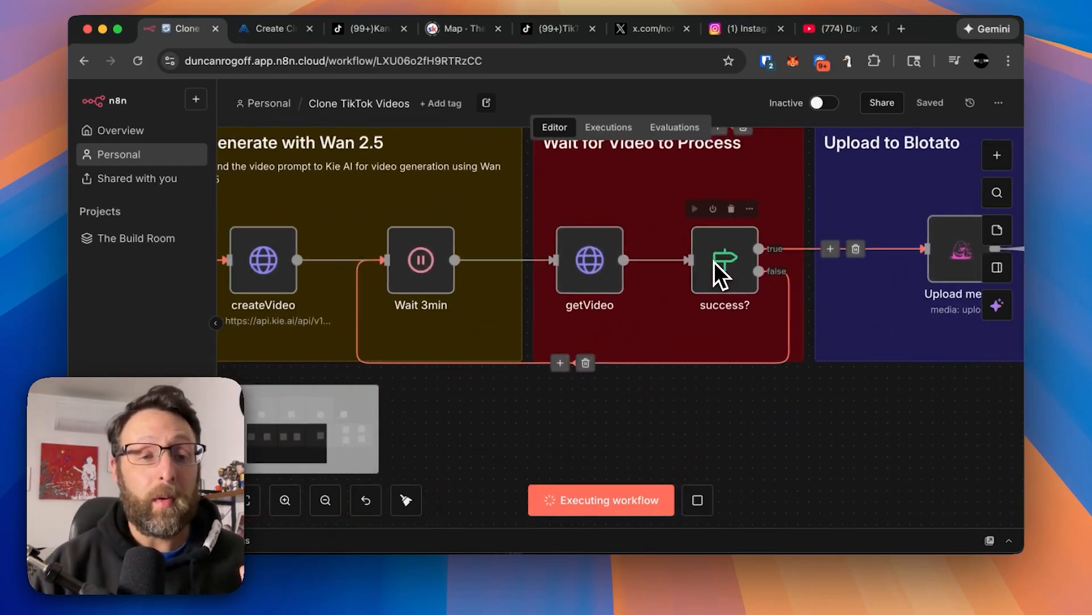
scroll(715, 262, left, 4)
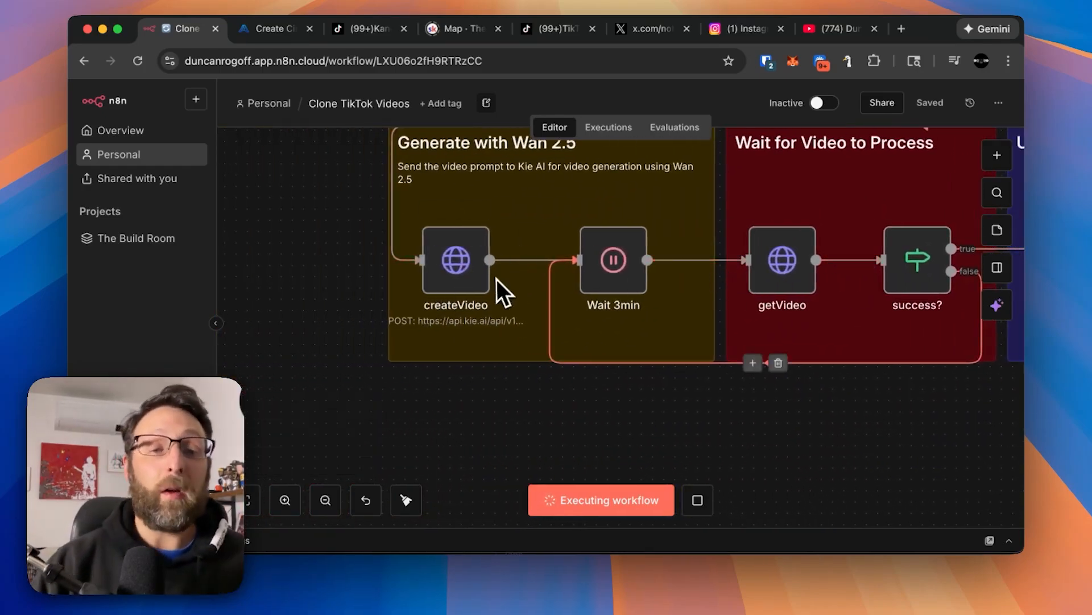
scroll(495, 282, up, 1)
scroll(495, 282, right, 1)
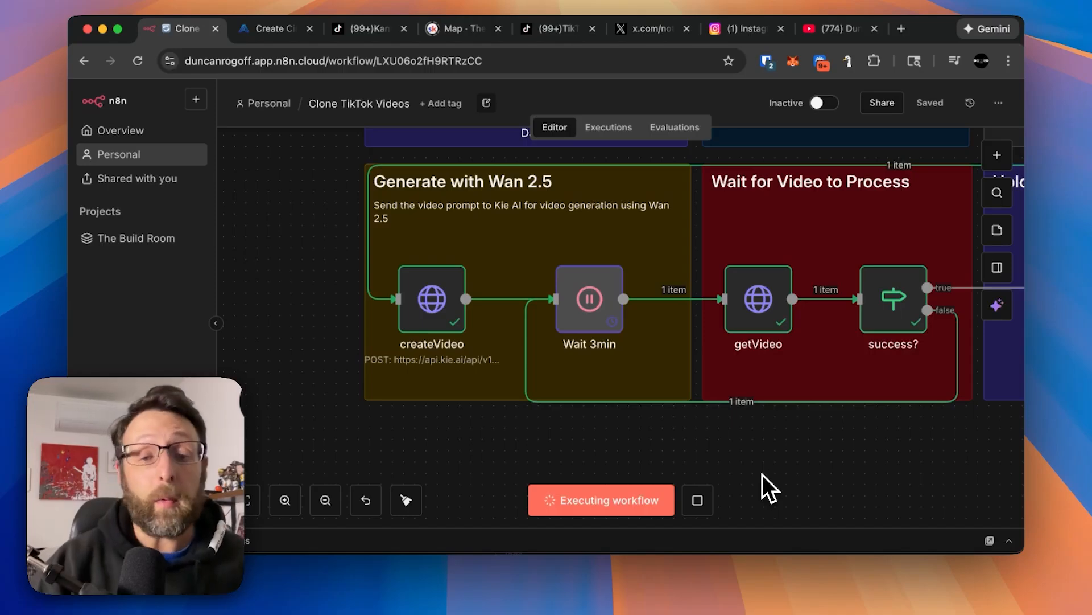
scroll(763, 475, right, 3)
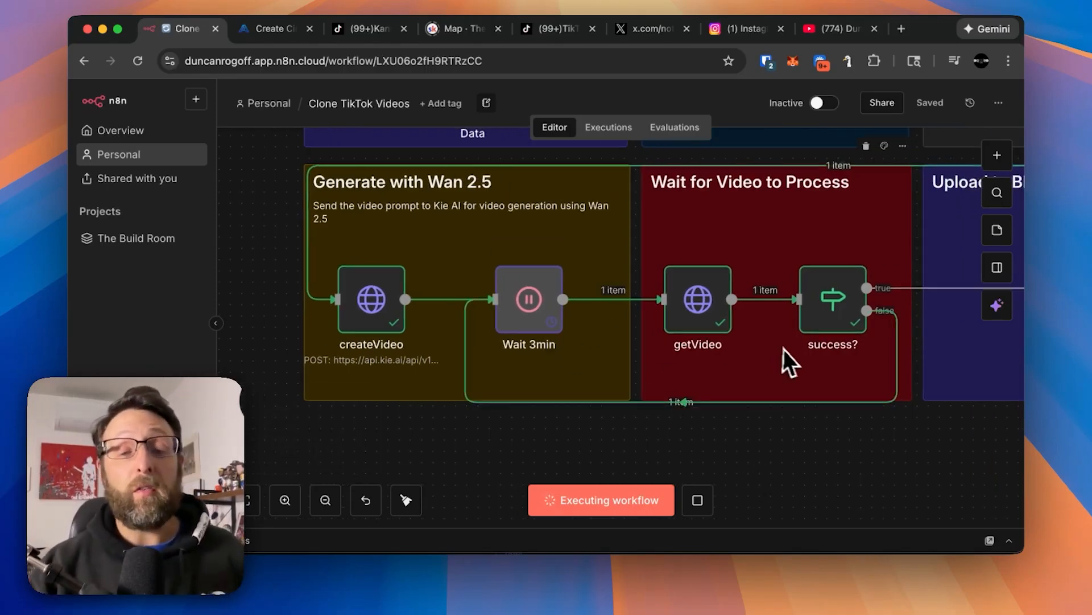
scroll(791, 350, right, 5)
scroll(791, 350, right, 5)
scroll(670, 317, up, 3)
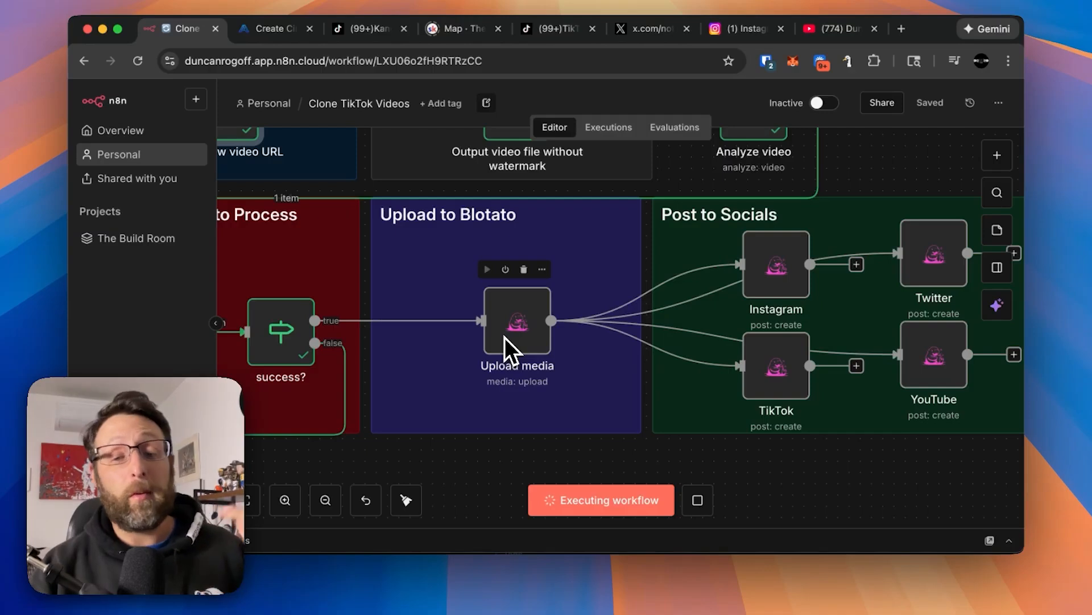
scroll(643, 353, right, 2)
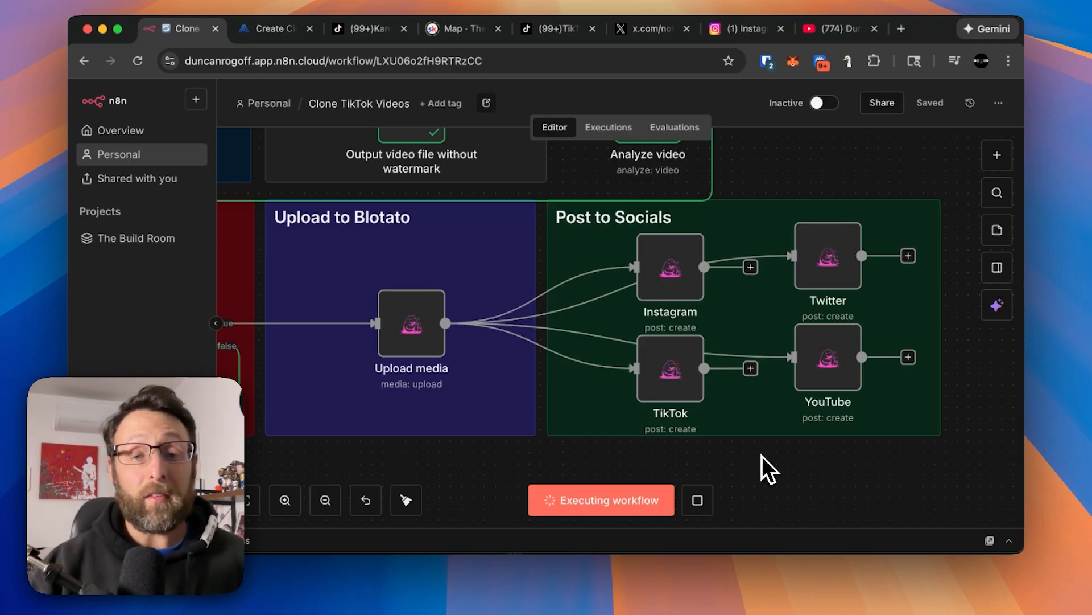
Review the On form submission node's form URLs and submitted output, and close the node.
scroll(763, 455, left, 10)
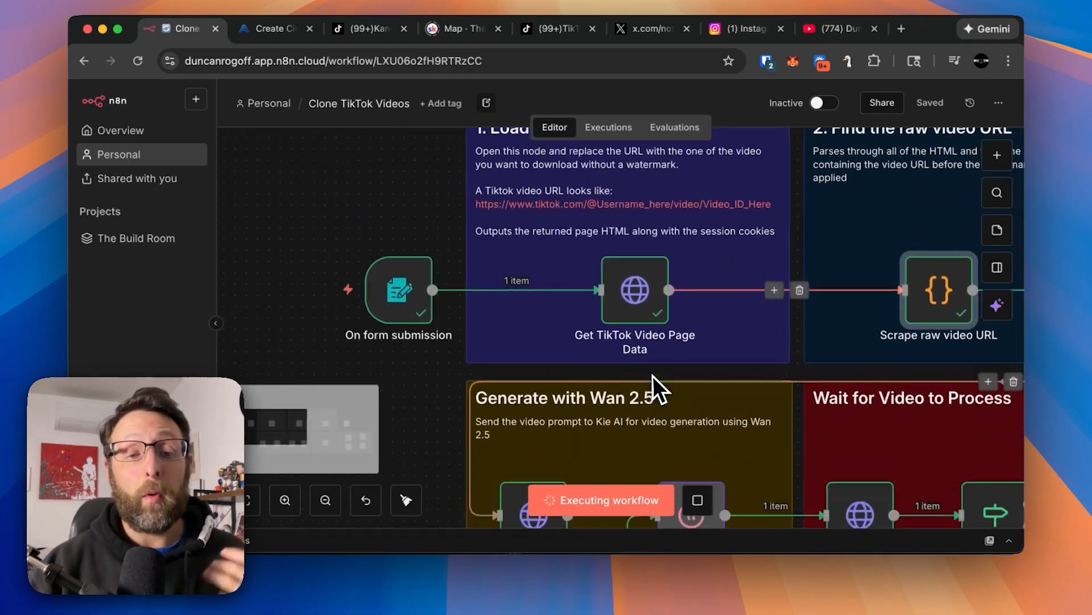
scroll(653, 375, down, 2)
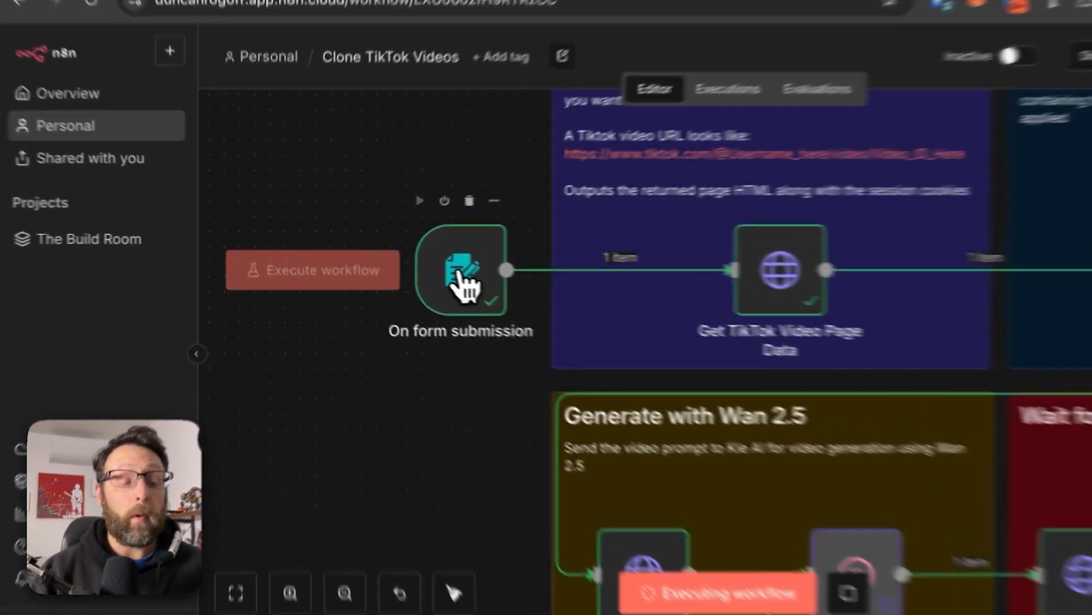
double_click(412, 263)
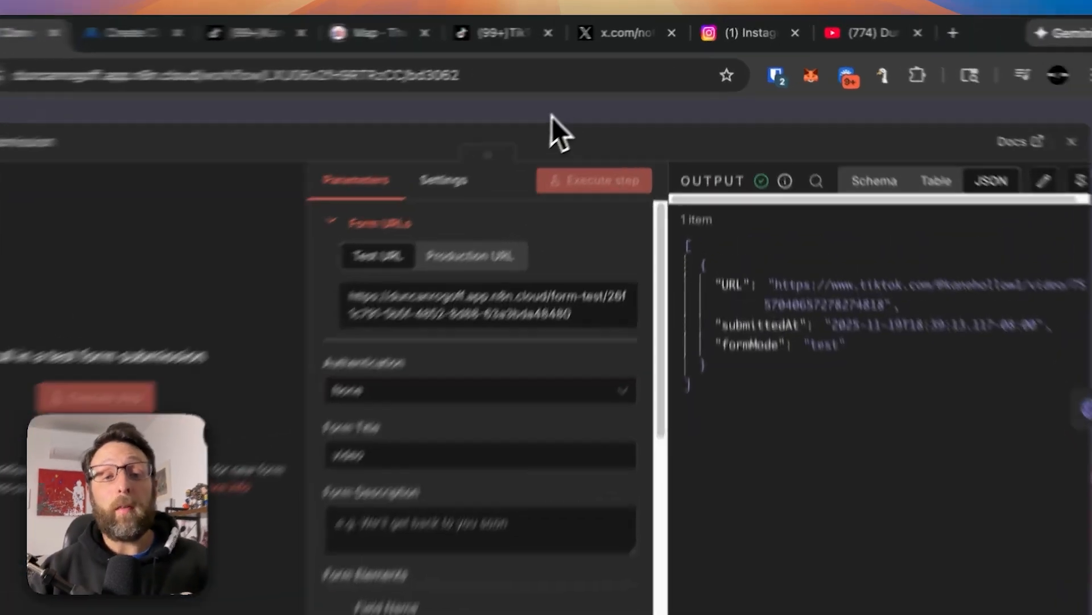
click(596, 91)
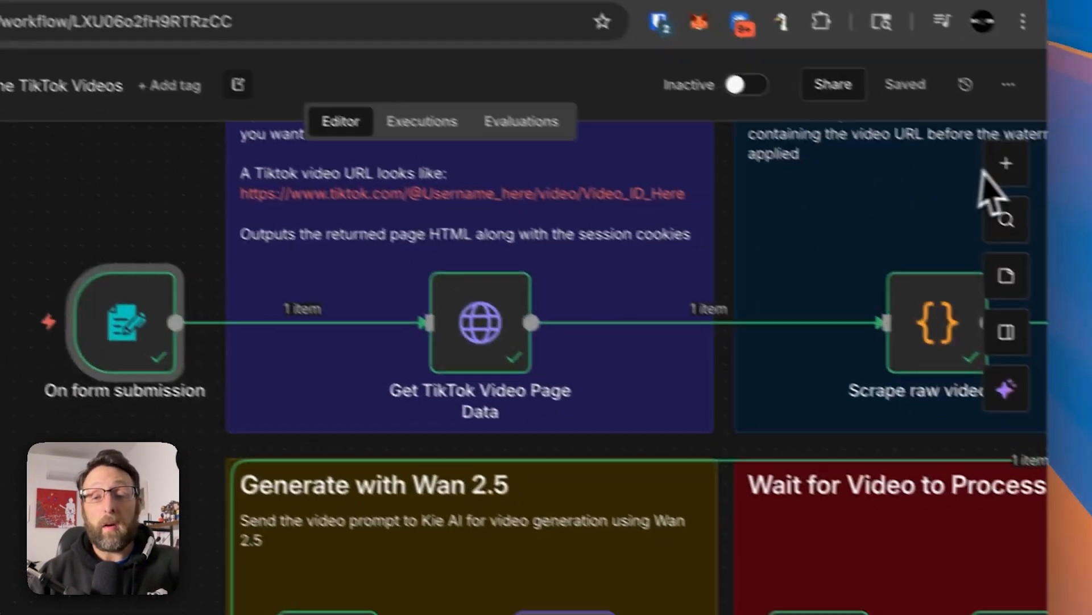
Search the available nodes for "form" and close the search without adding one.
click(997, 161)
text(form)
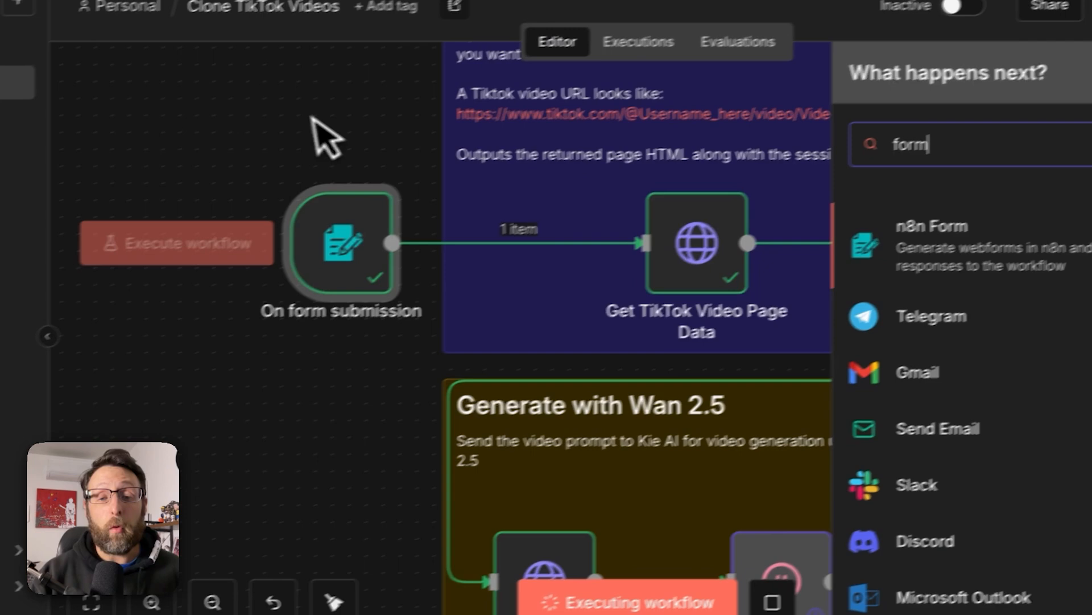
click(327, 136)
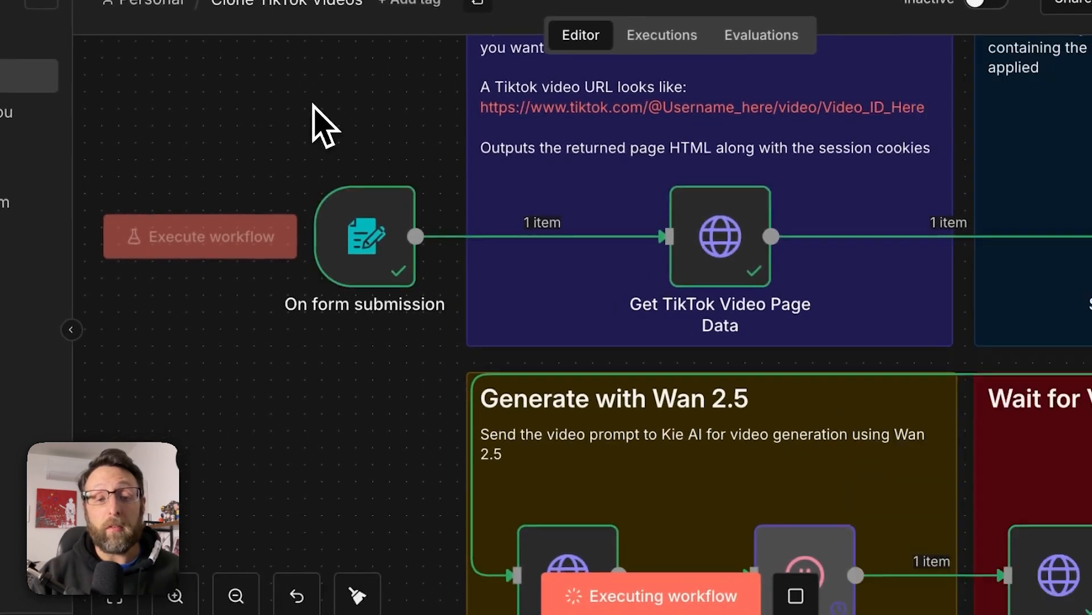
Reopen the On form submission node and examine the element types available for its URL field.
double_click(341, 244)
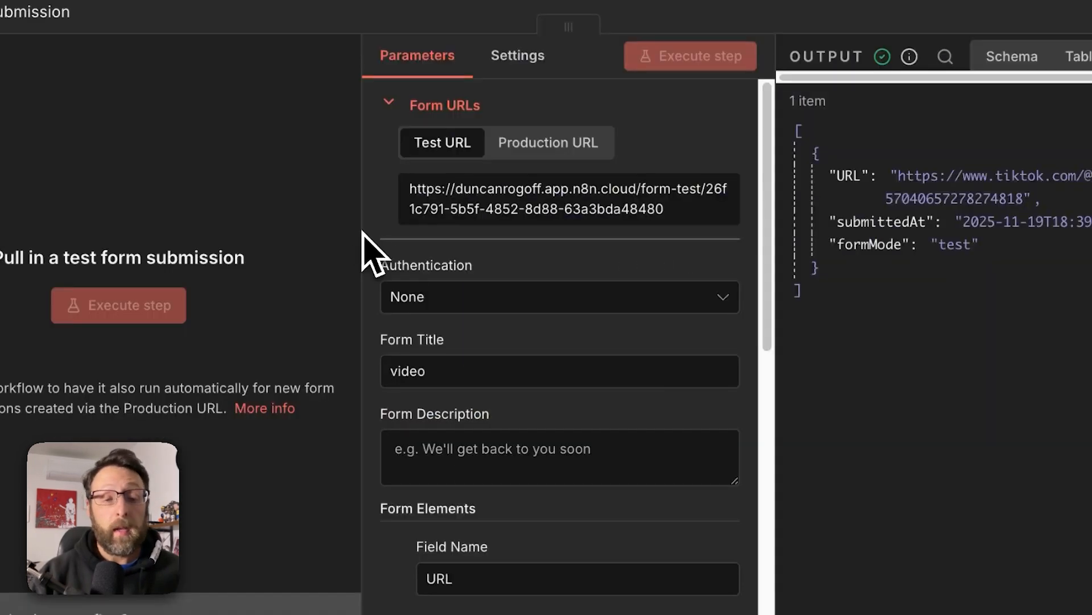
scroll(501, 390, down, 4)
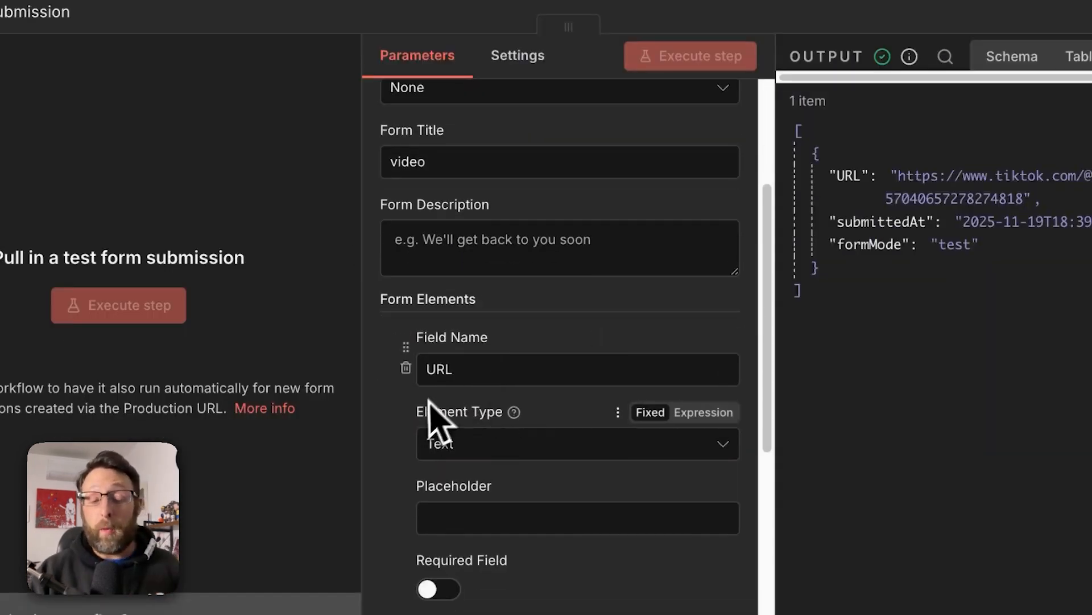
click(500, 443)
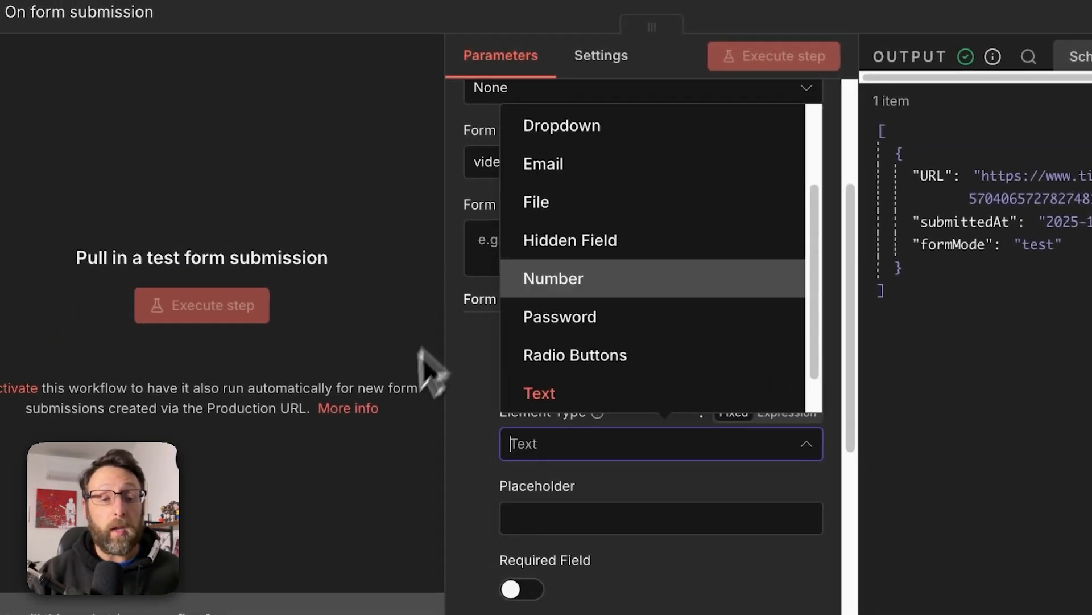
click(390, 407)
scroll(464, 450, down, 5)
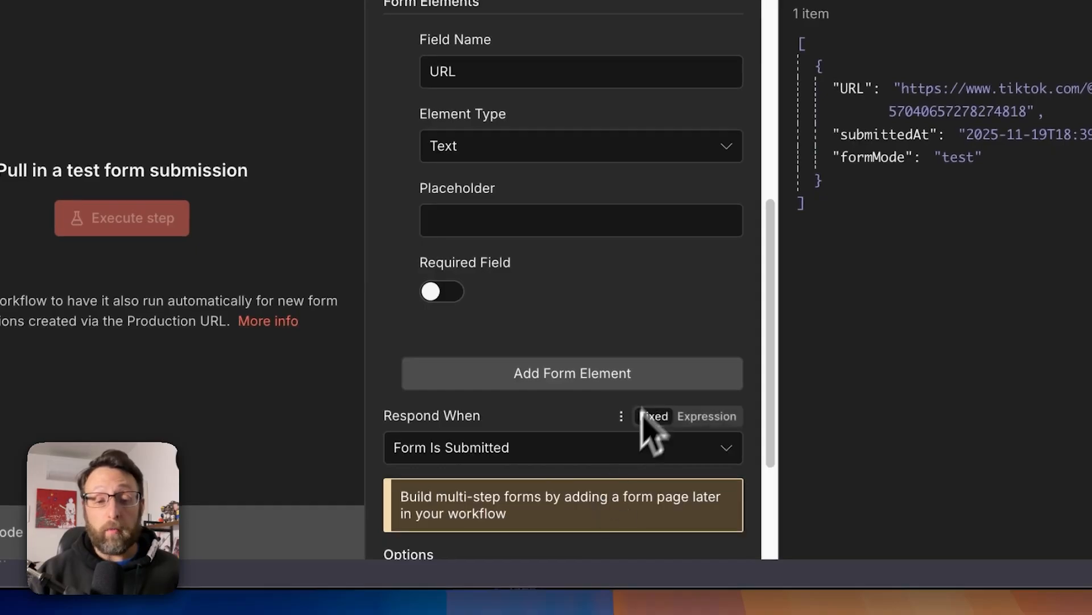
Add an empty form element after the URL field, delete it again and close the node.
click(654, 380)
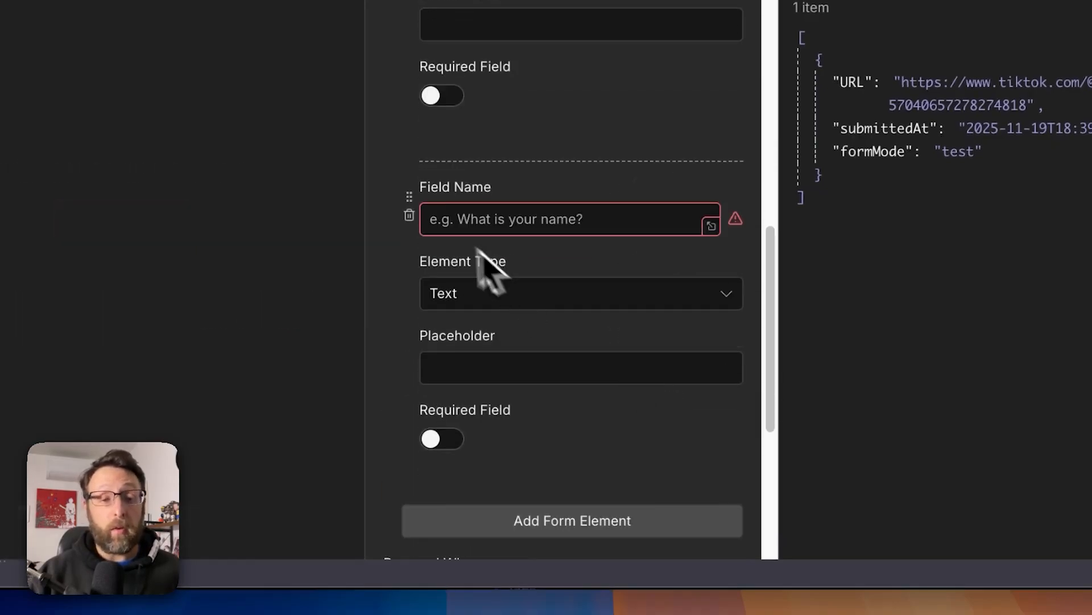
click(410, 216)
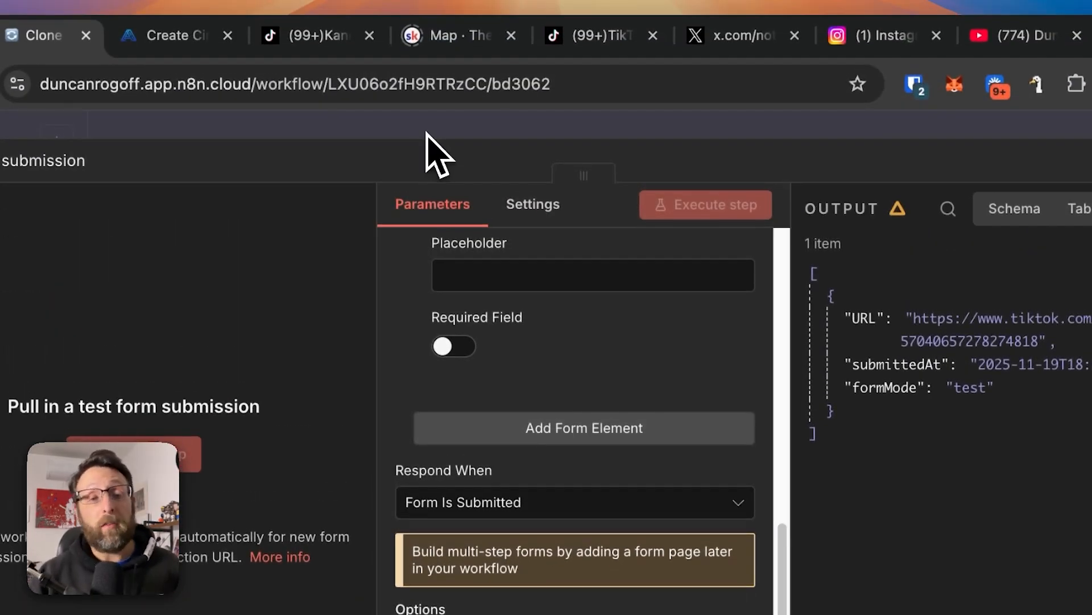
click(426, 134)
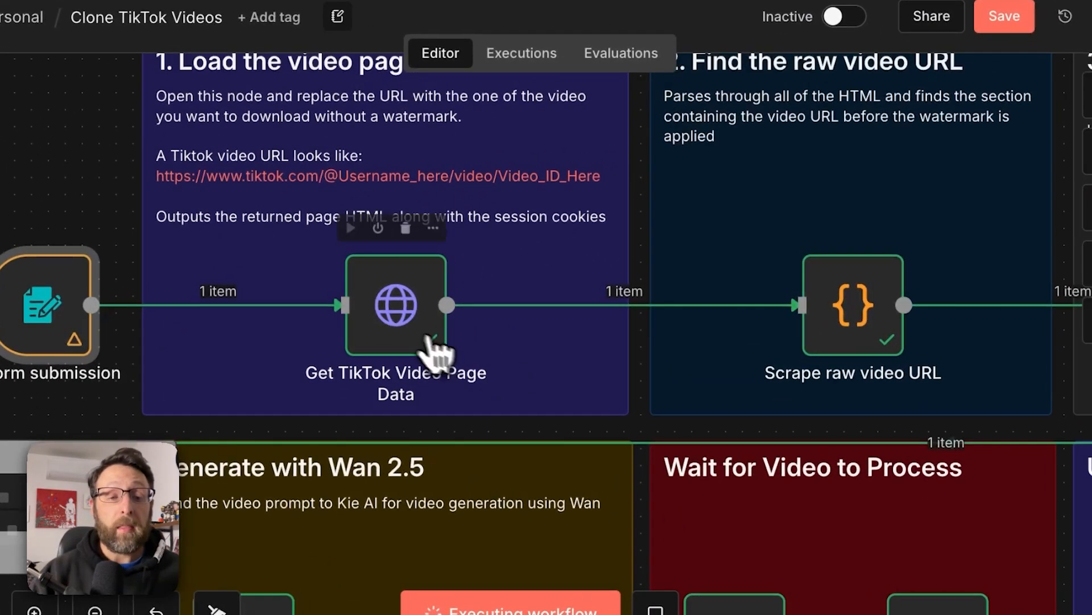
Open the Get TikTok Video Page Data node and examine its request URL, header parameters and returned HTML.
double_click(405, 336)
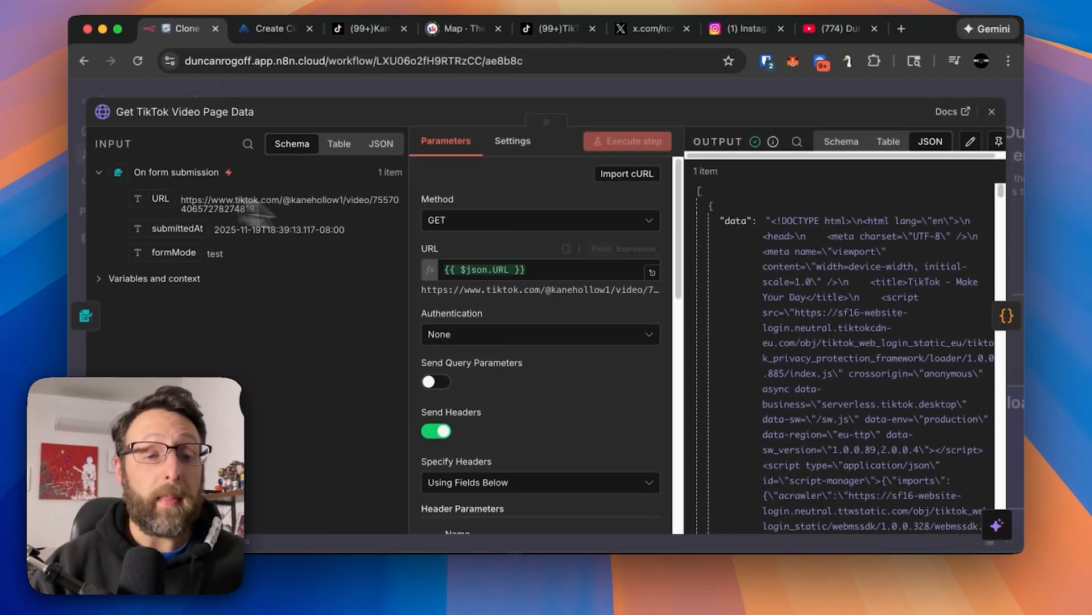
scroll(528, 374, down, 5)
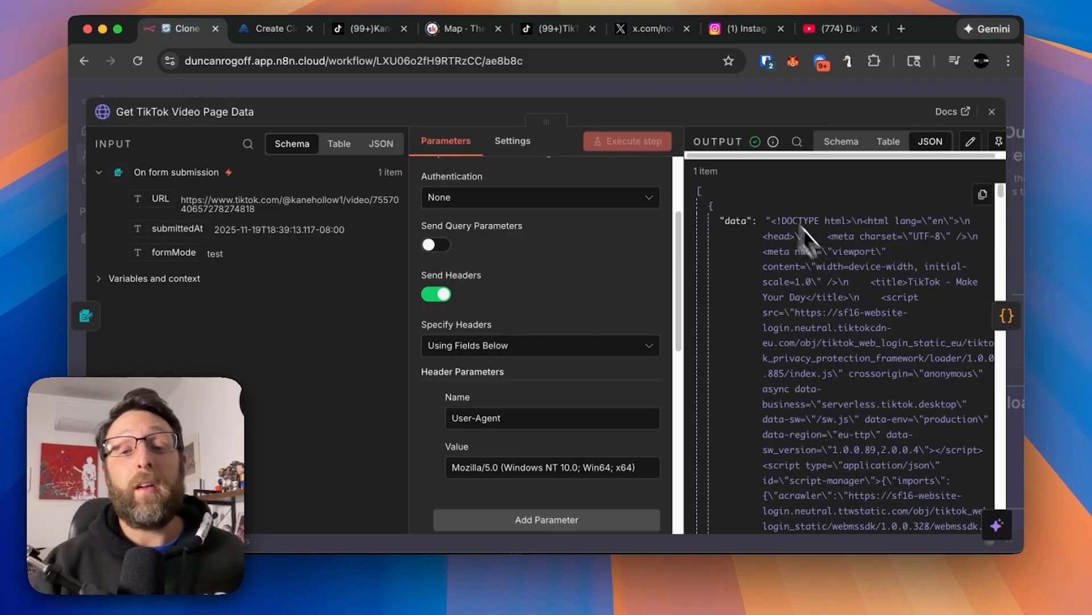
scroll(835, 258, down, 20)
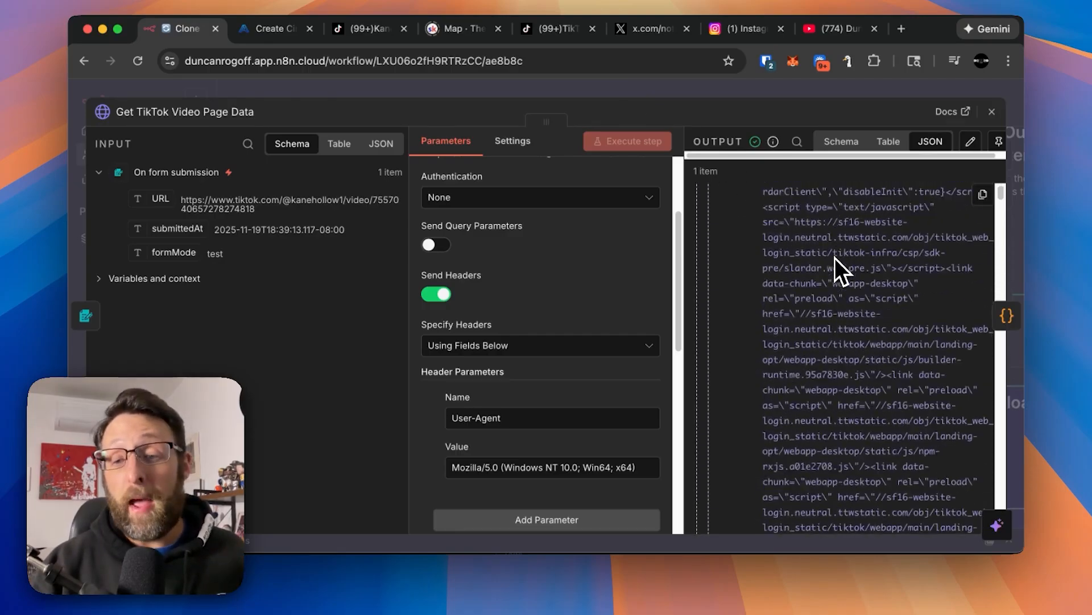
Look through more of the returned page HTML and close the Get TikTok Video Page Data node.
scroll(835, 257, down, 10)
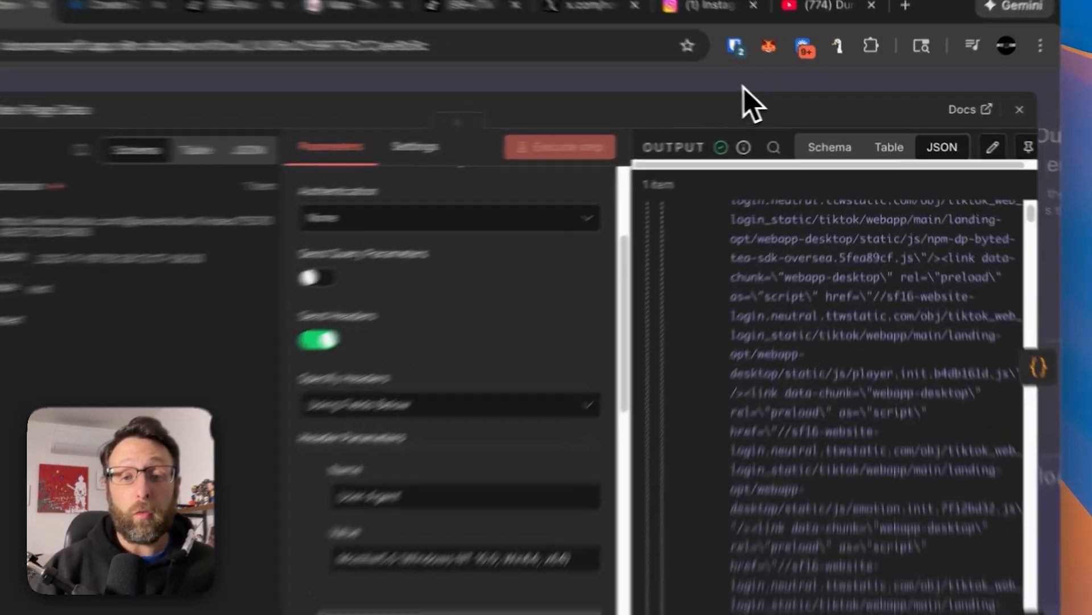
click(772, 91)
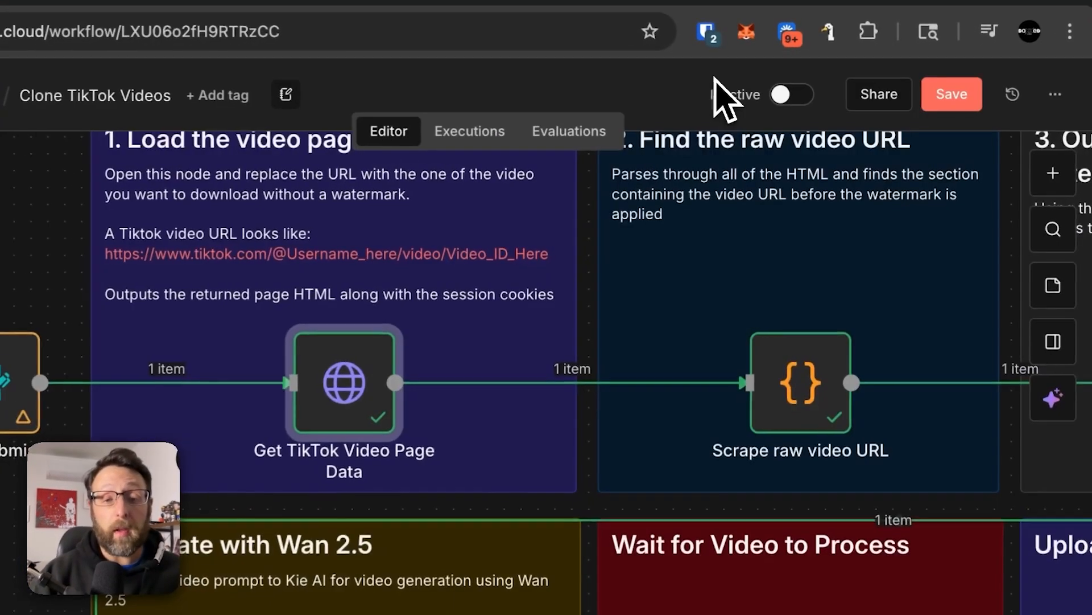
Open the Scrape raw video URL node, examine its JavaScript code and its videoUrl and cookies output, and close the node.
scroll(715, 140, right, 5)
scroll(710, 170, up, 1)
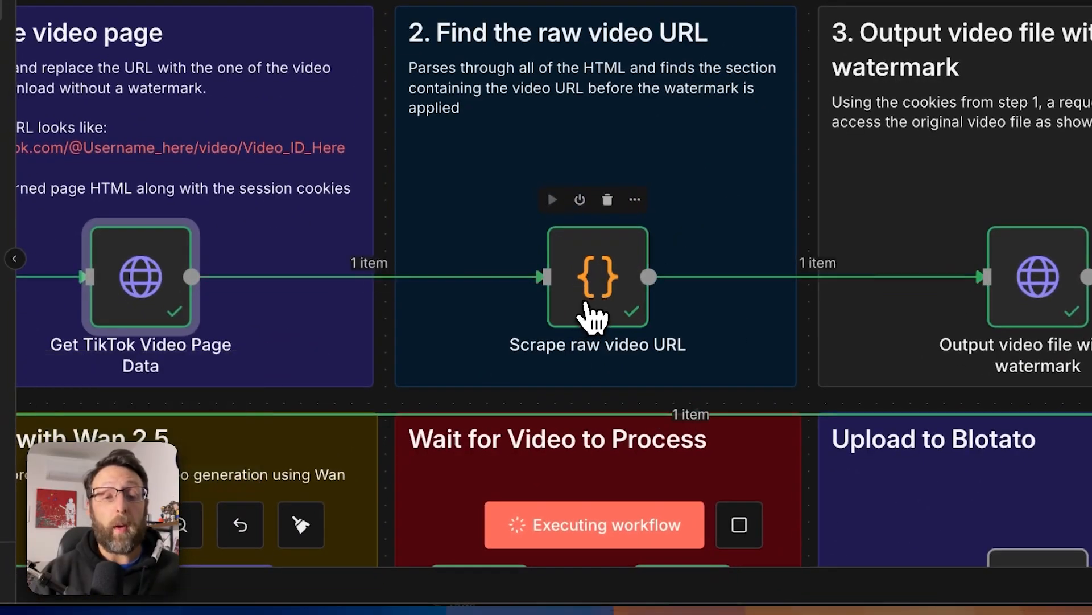
double_click(564, 318)
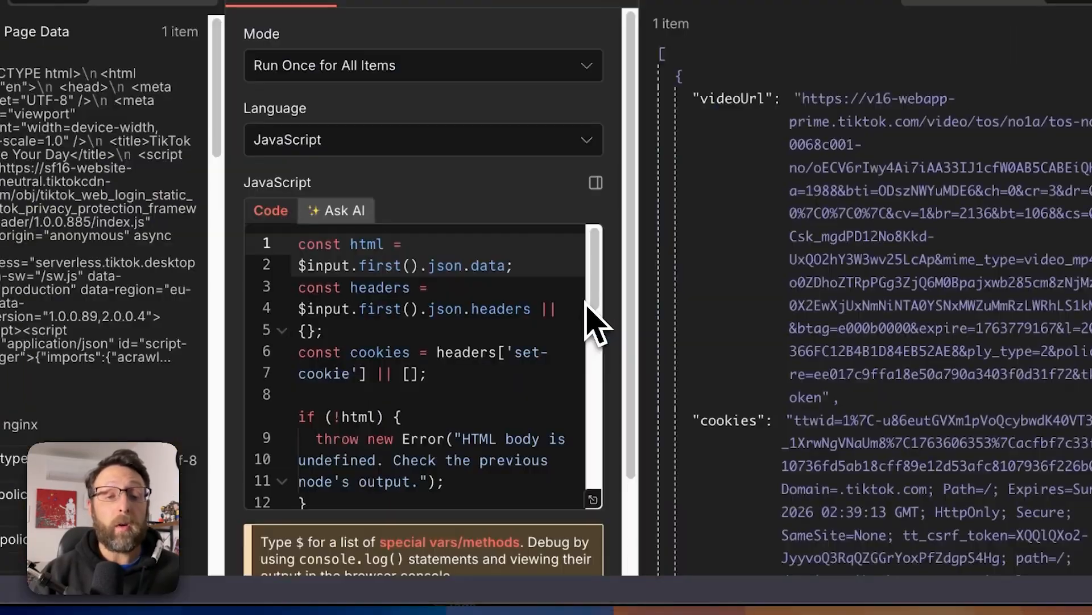
scroll(494, 334, down, 1)
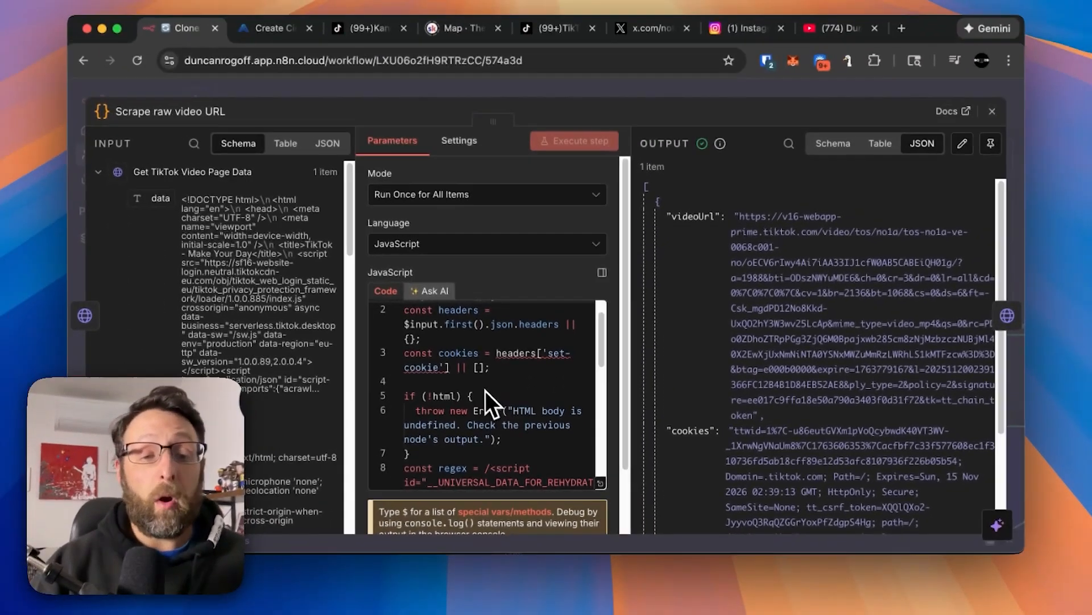
scroll(481, 378, down, 2)
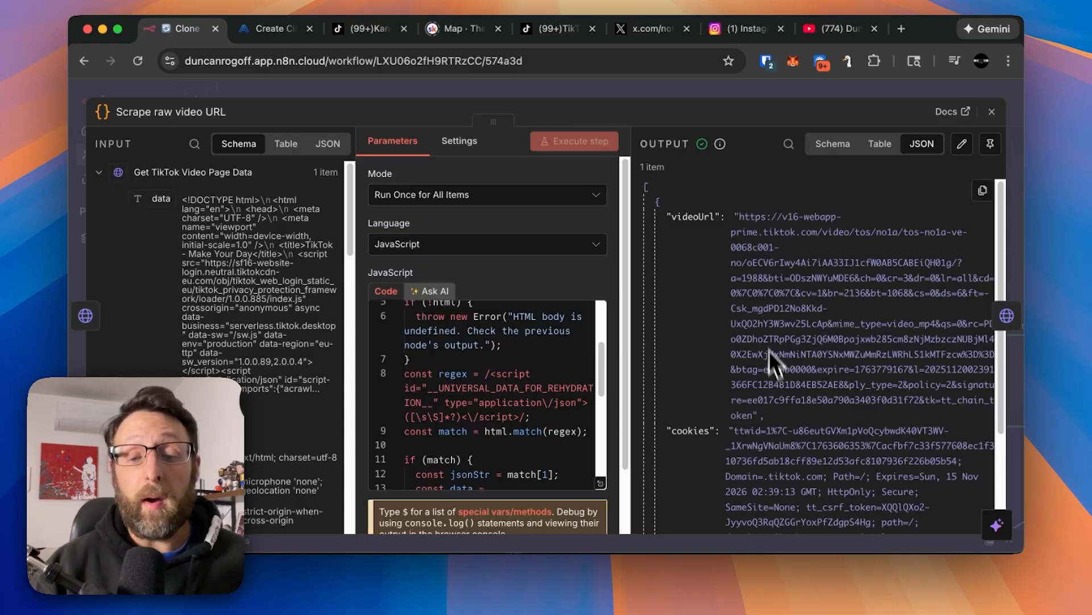
scroll(775, 370, down, 3)
scroll(793, 369, up, 3)
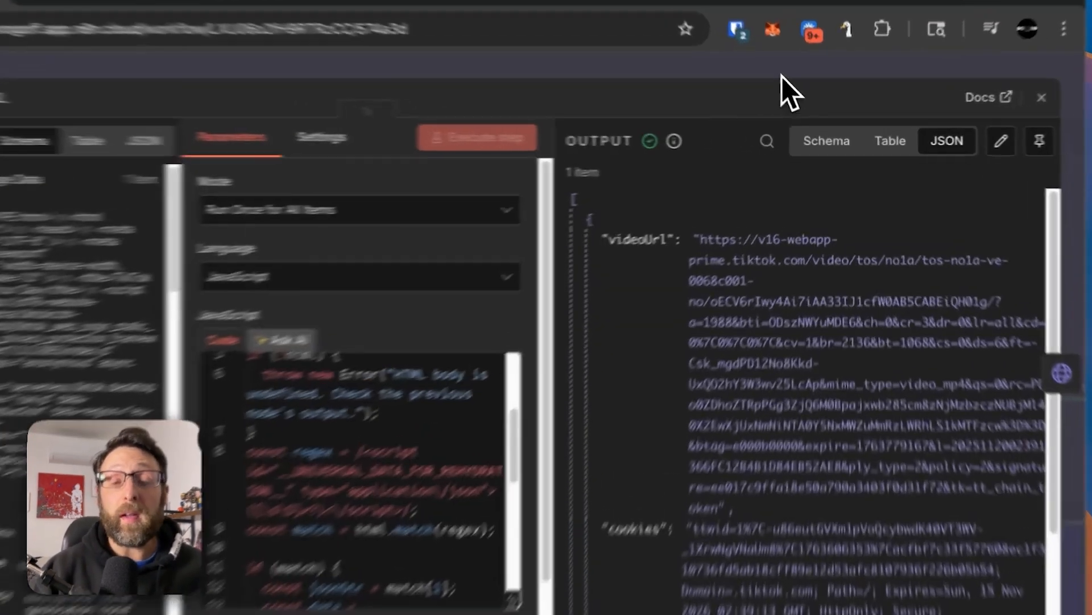
click(796, 88)
Open the Output video file without watermark node and examine its request URL, header parameters and the incoming cookies data.
scroll(783, 247, right, 5)
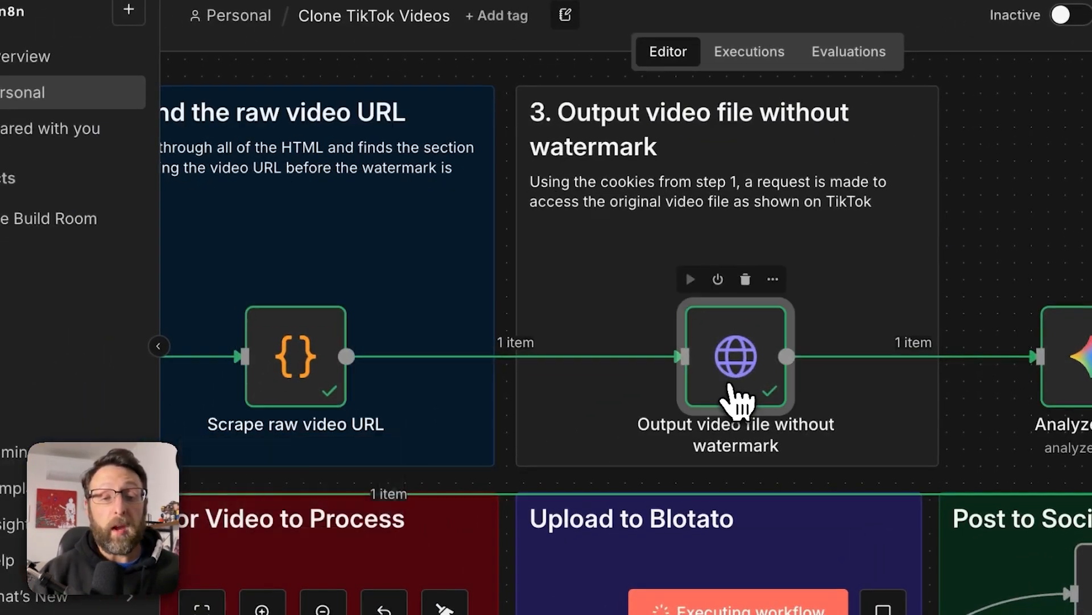
double_click(547, 430)
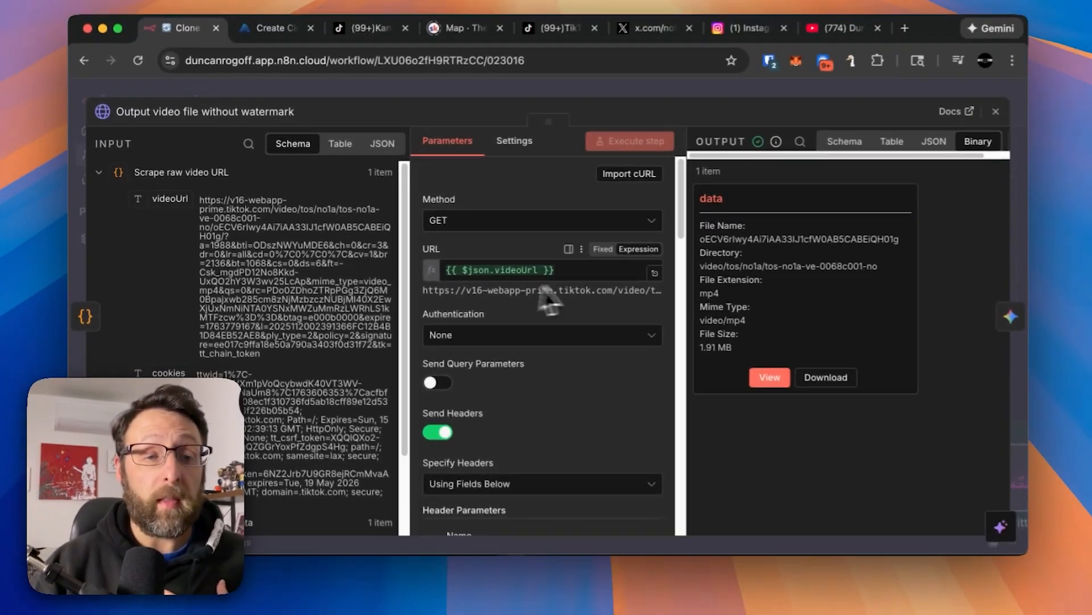
scroll(567, 341, down, 5)
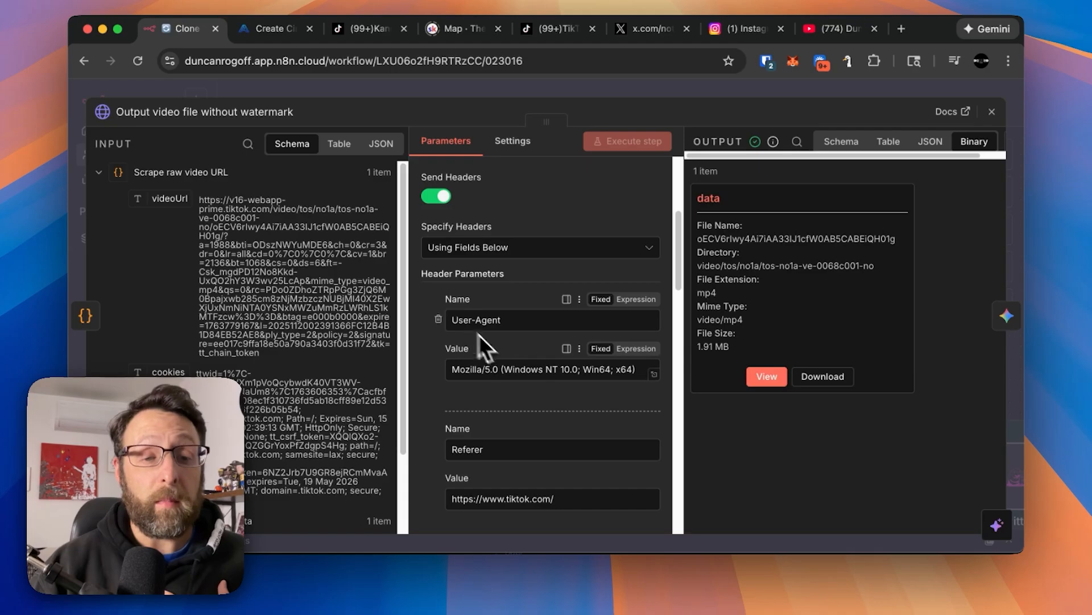
scroll(481, 340, down, 3)
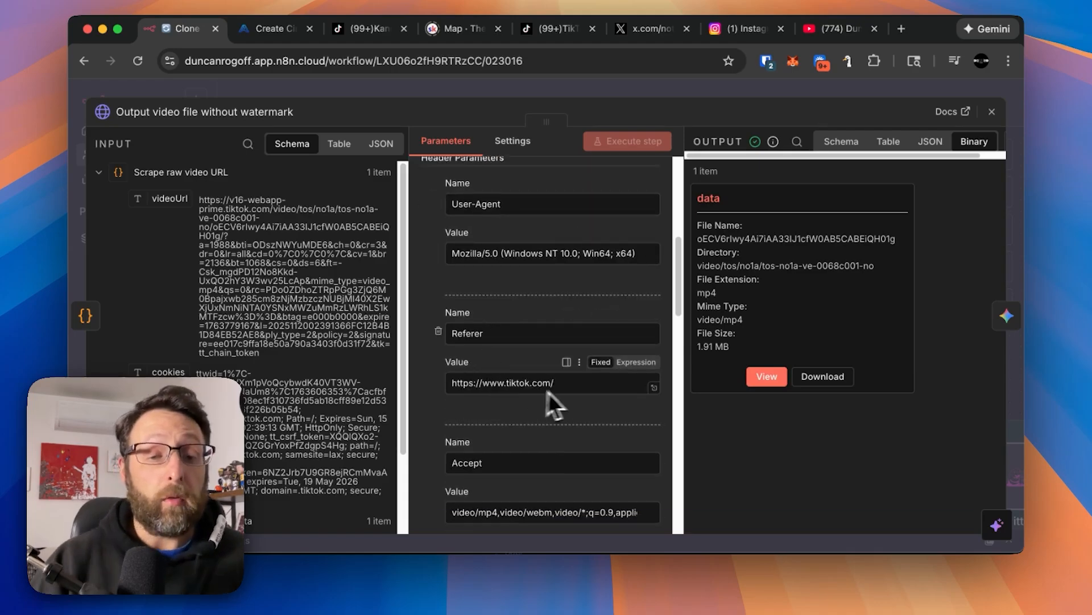
scroll(459, 409, down, 6)
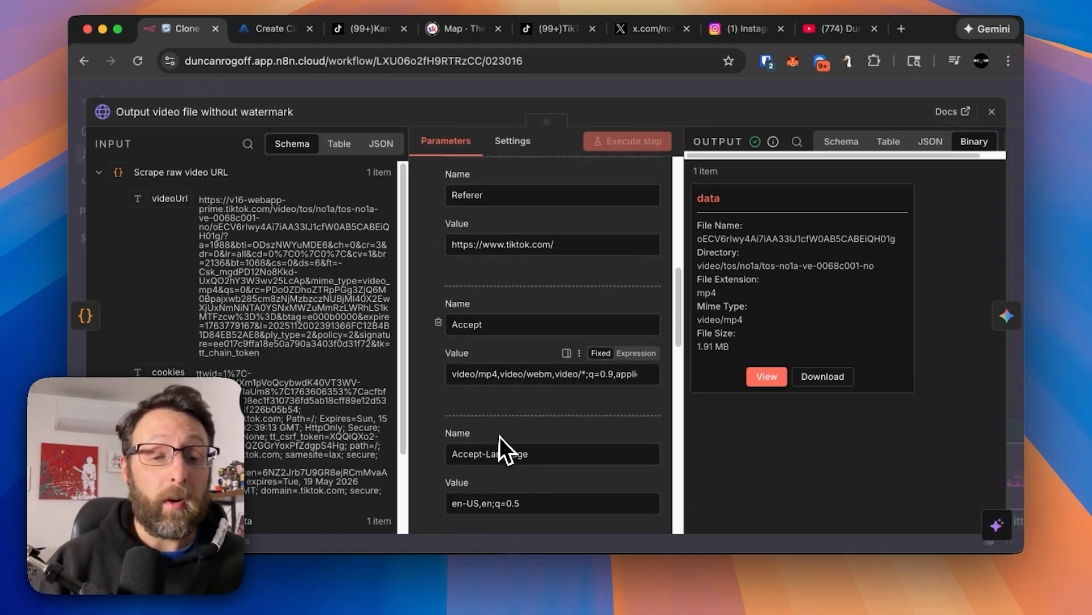
scroll(510, 370, down, 7)
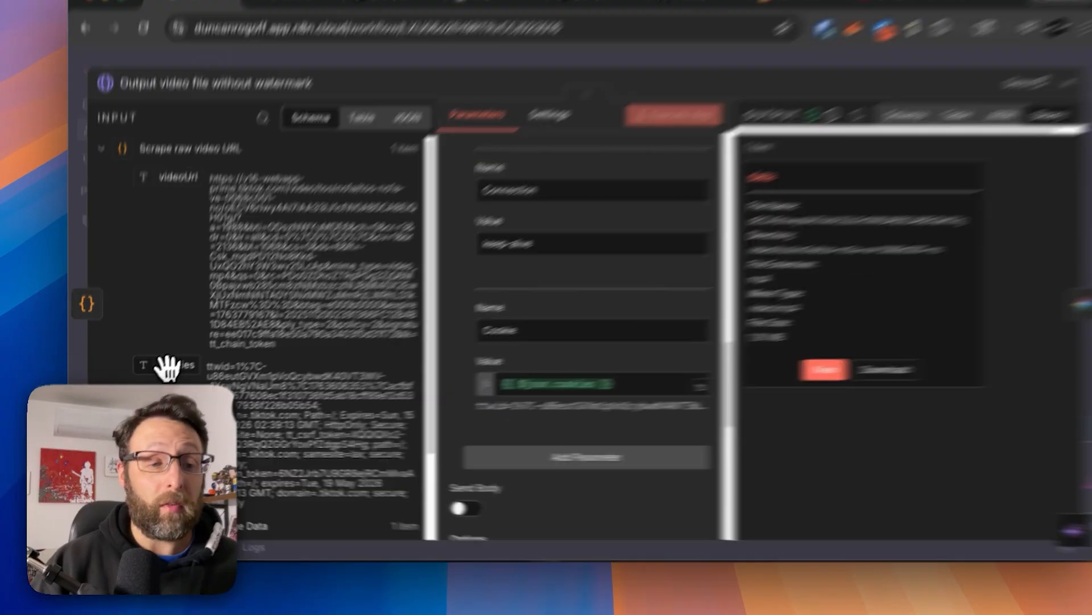
drag(162, 372, 230, 365)
drag(260, 410, 265, 401)
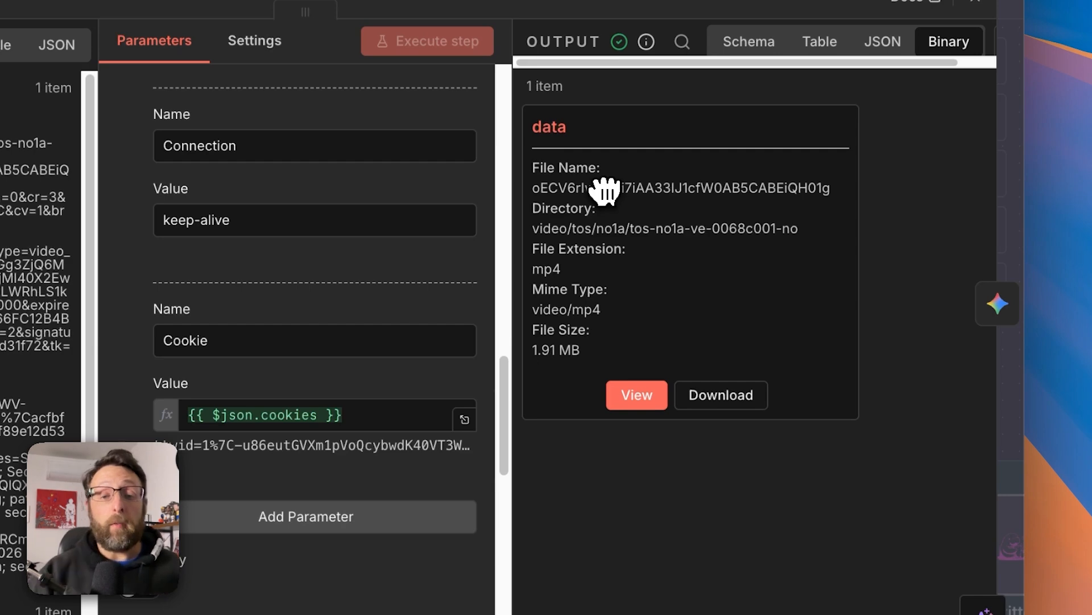
View the downloaded video from the node's binary output, pause its playback and close the node.
click(630, 394)
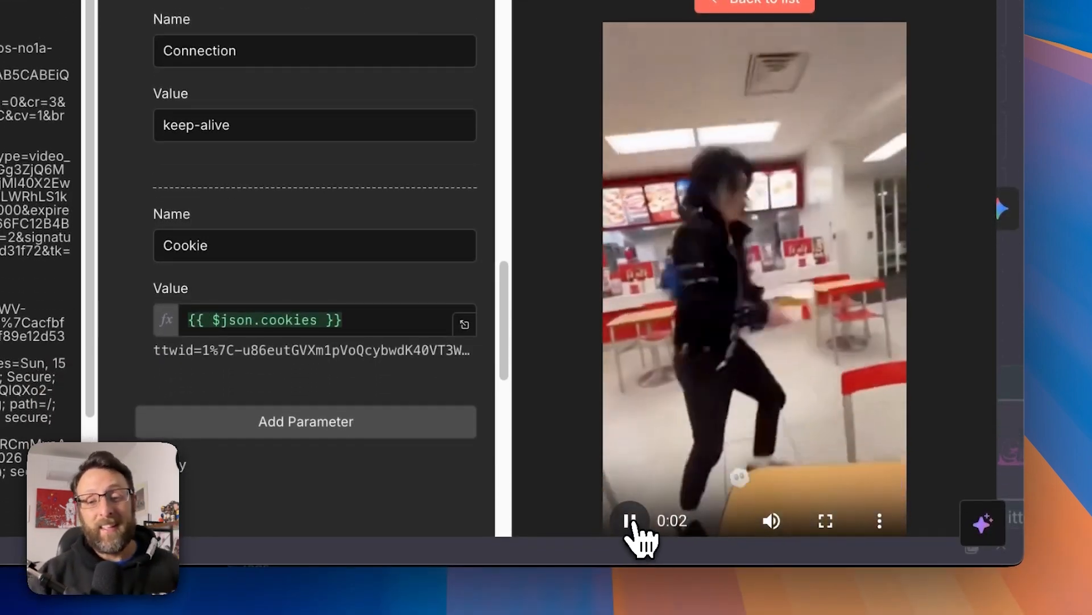
click(632, 521)
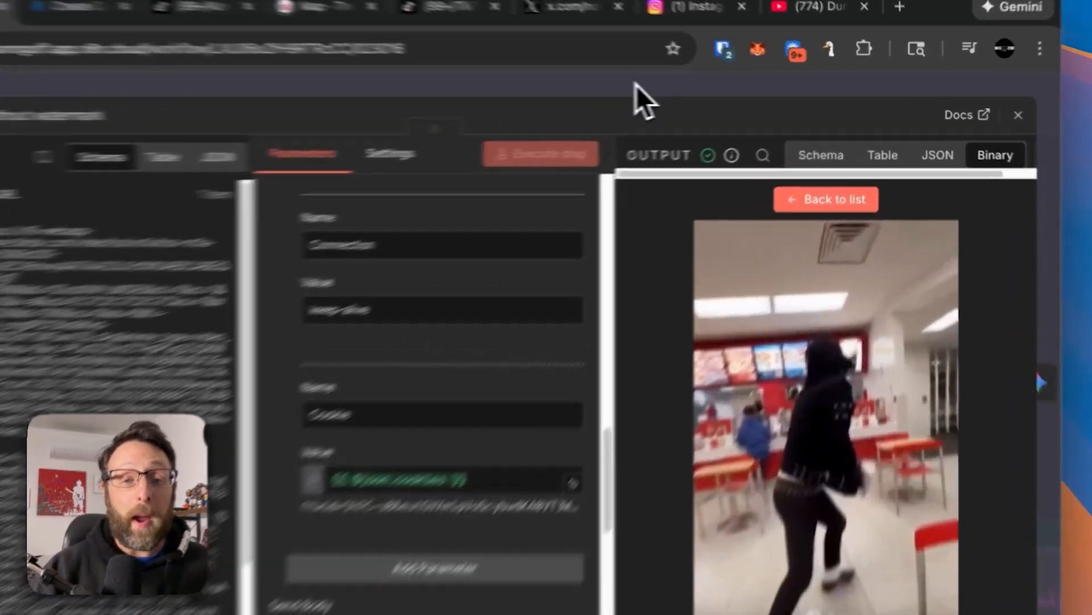
click(701, 88)
Open the Analyze video node, check its model, enlarge the Text Input box and read through the analysis prompt.
scroll(755, 257, right, 2)
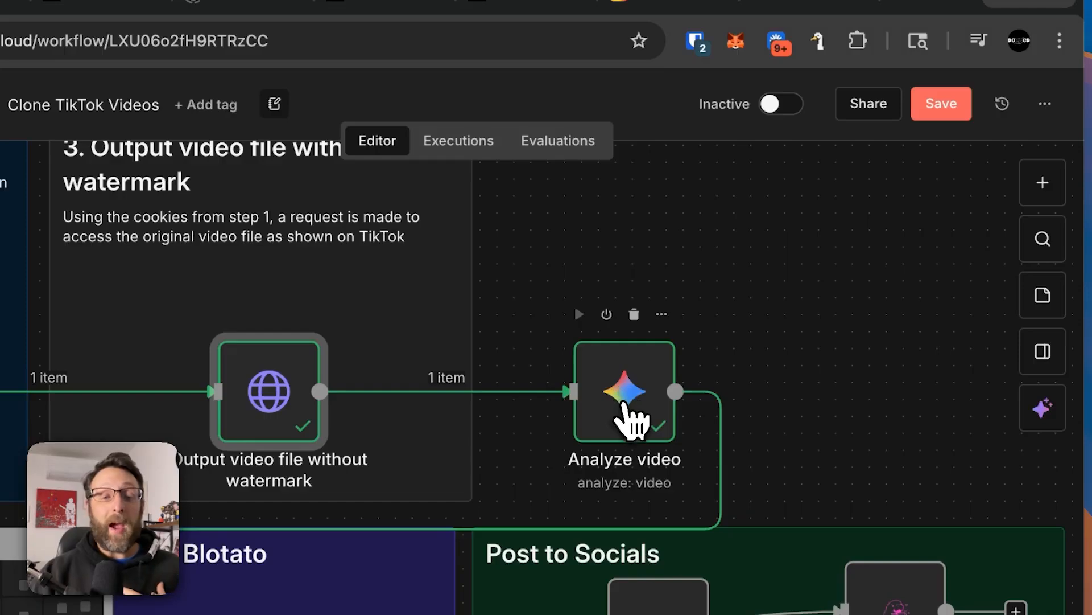
double_click(626, 409)
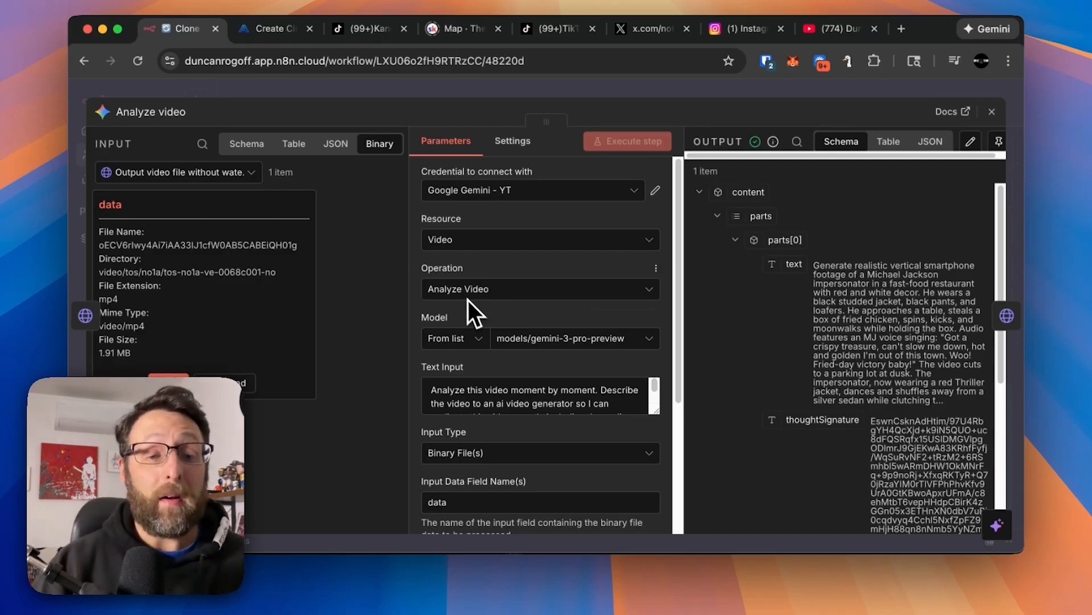
scroll(499, 340, down, 1)
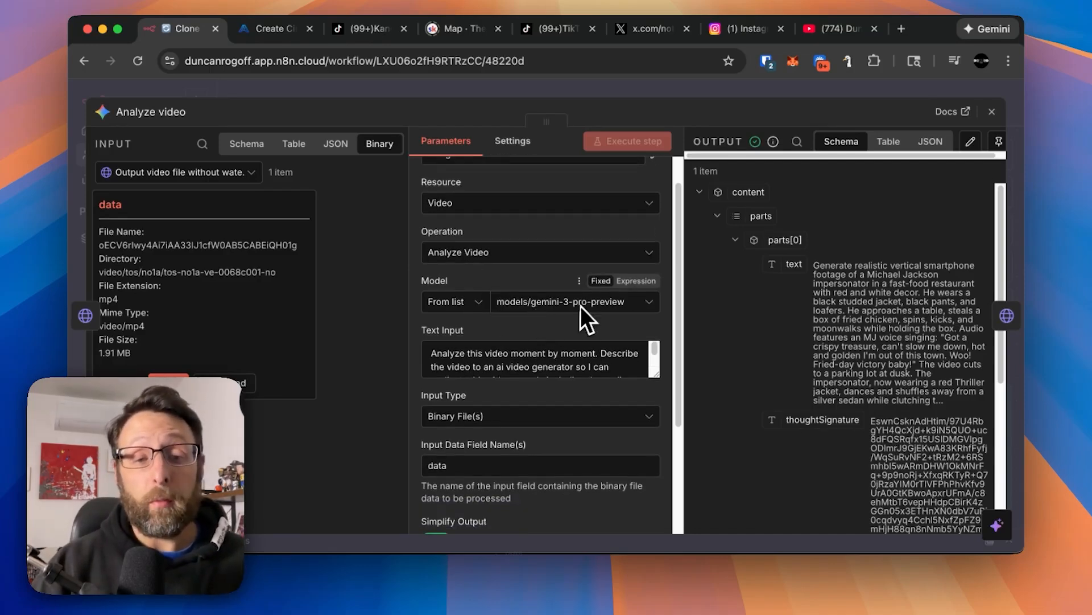
drag(639, 372, 650, 428)
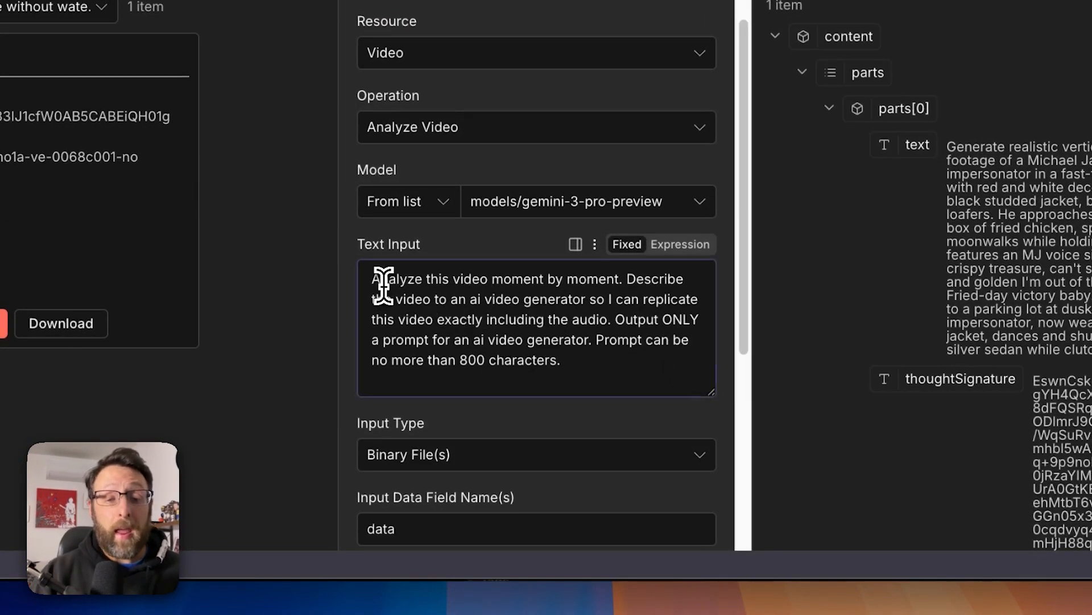
drag(382, 282, 629, 293)
click(635, 292)
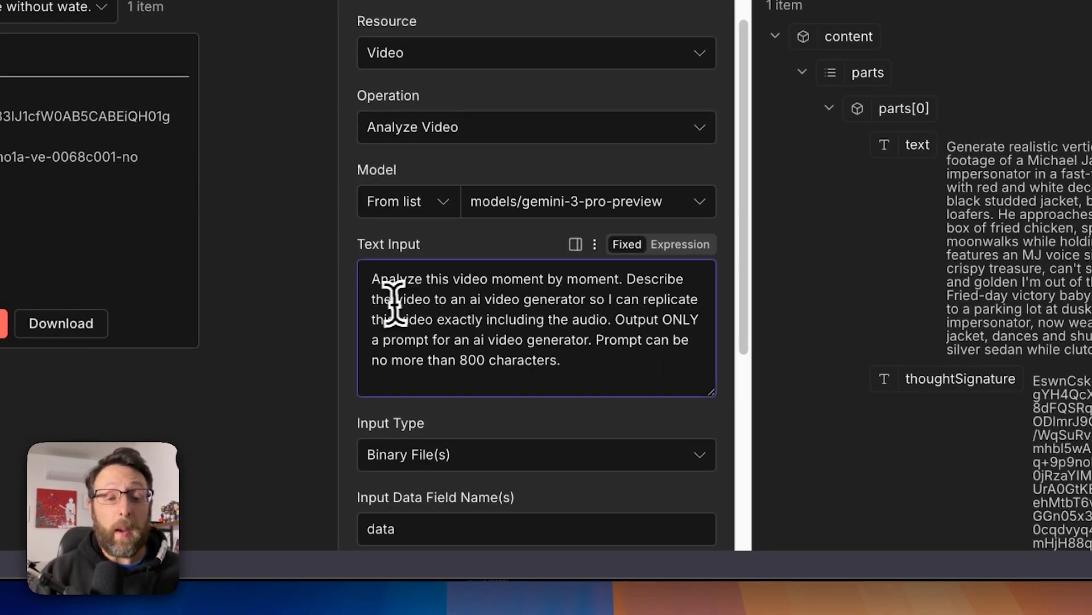
drag(392, 300, 636, 300)
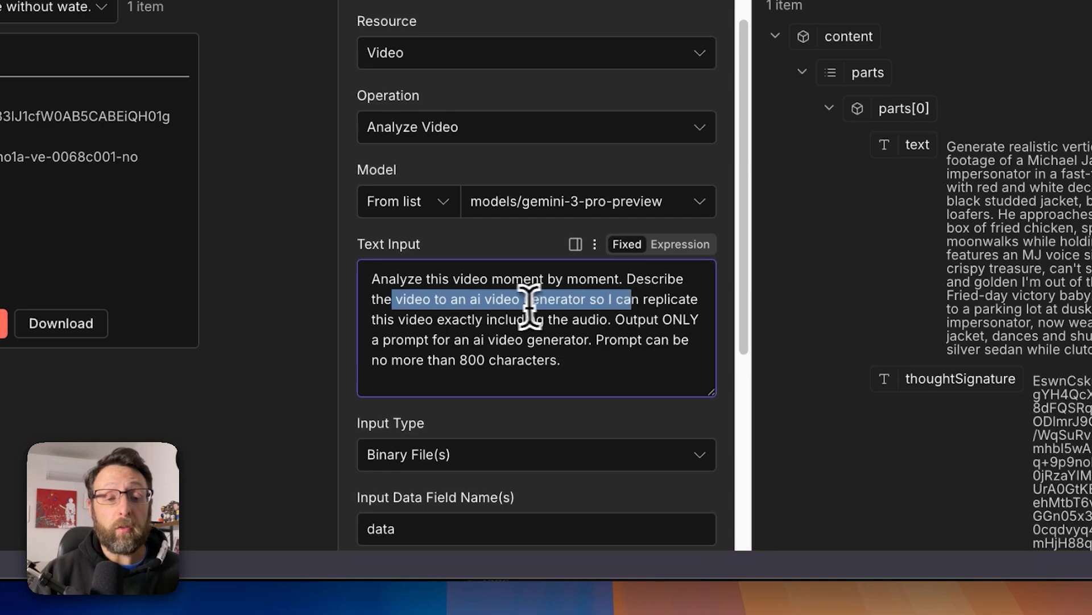
click(523, 302)
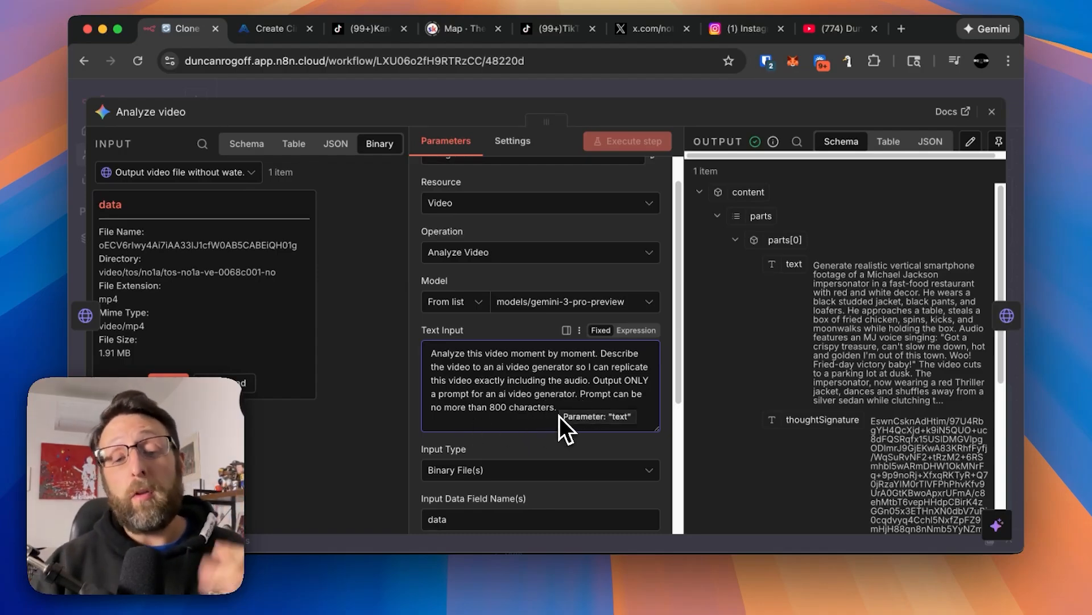
Check the available Input Type options, keep Binary File(s) and close the Analyze video node.
scroll(557, 419, down, 2)
scroll(555, 425, down, 3)
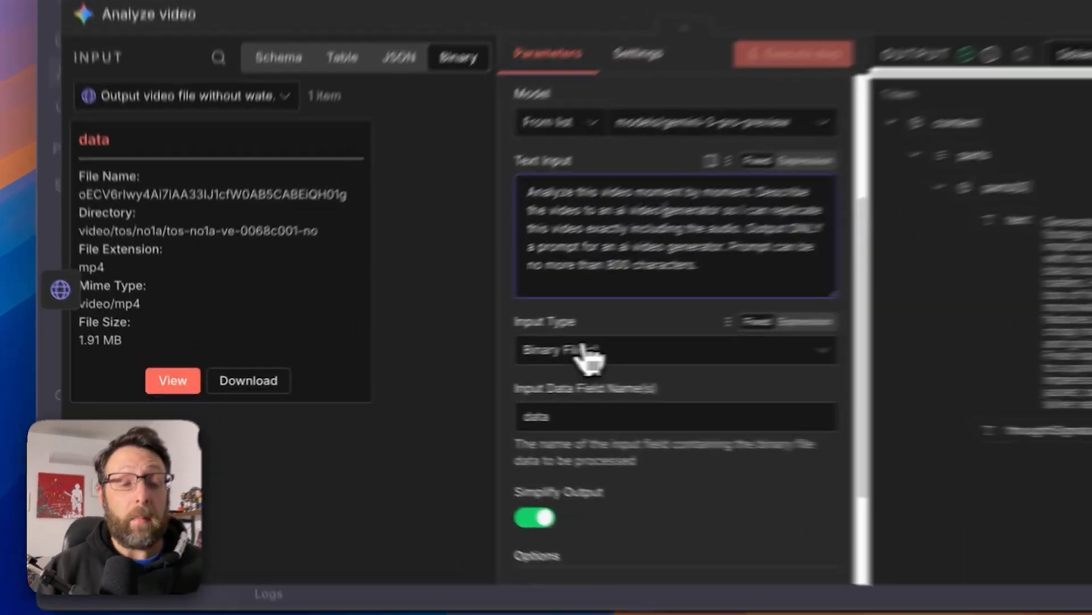
click(586, 353)
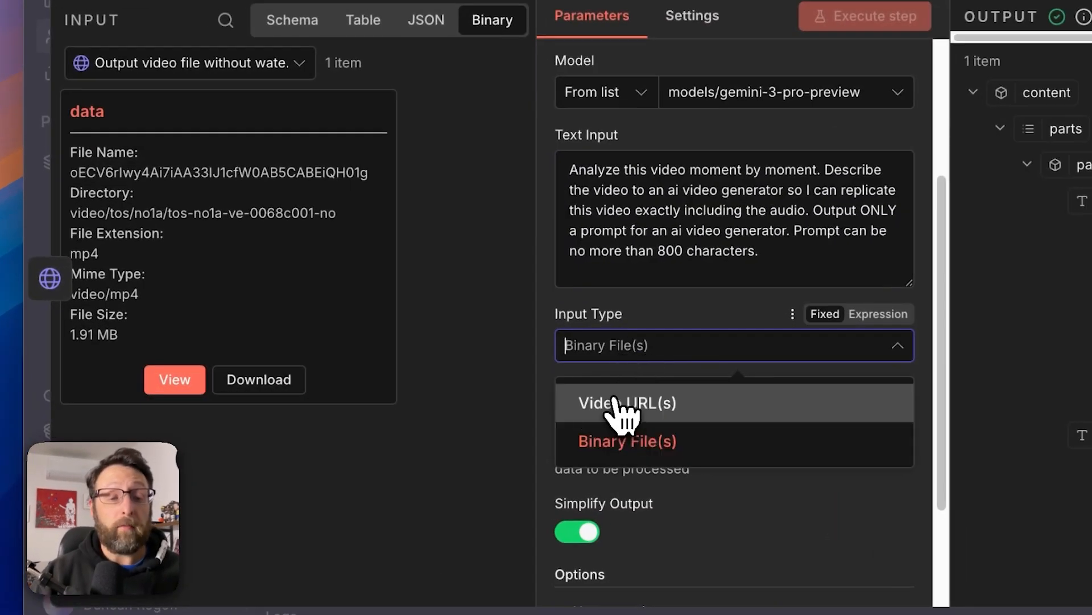
click(623, 448)
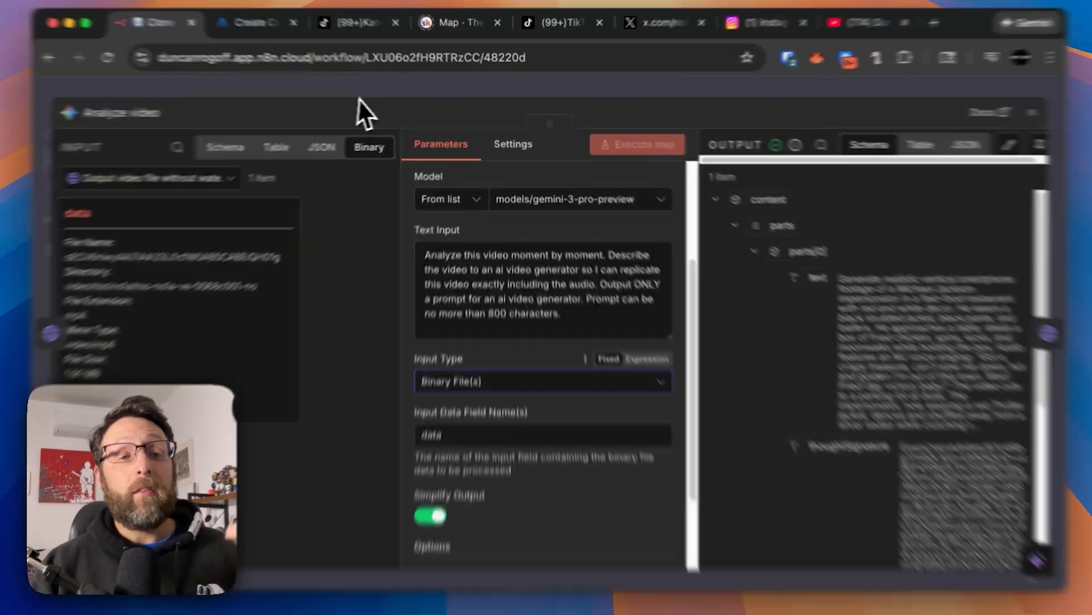
click(387, 91)
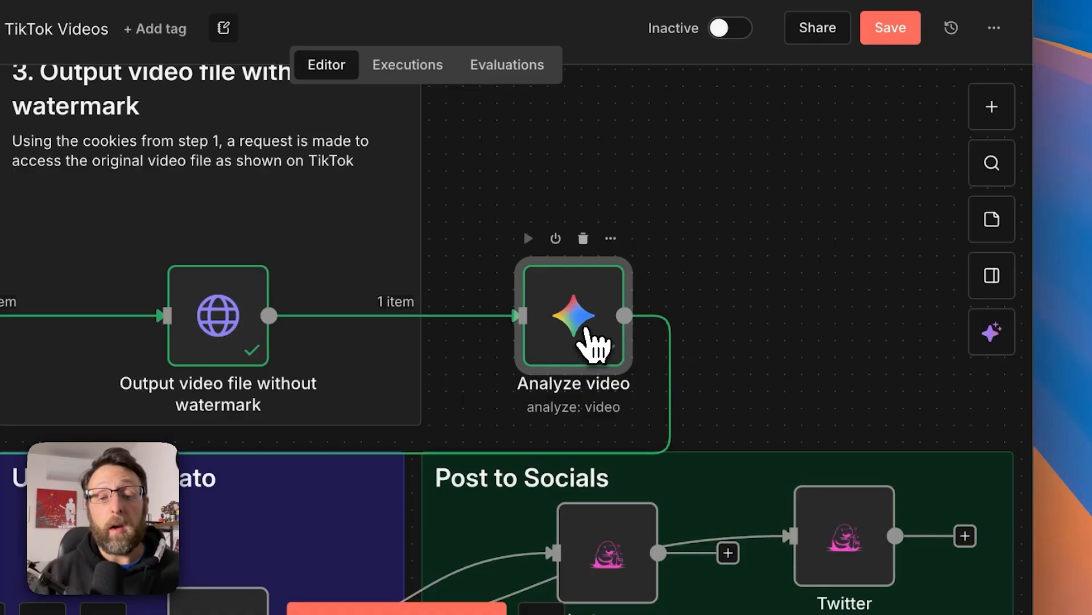
Reopen the Analyze video node, review the generated video prompt in its output and close the node.
double_click(660, 359)
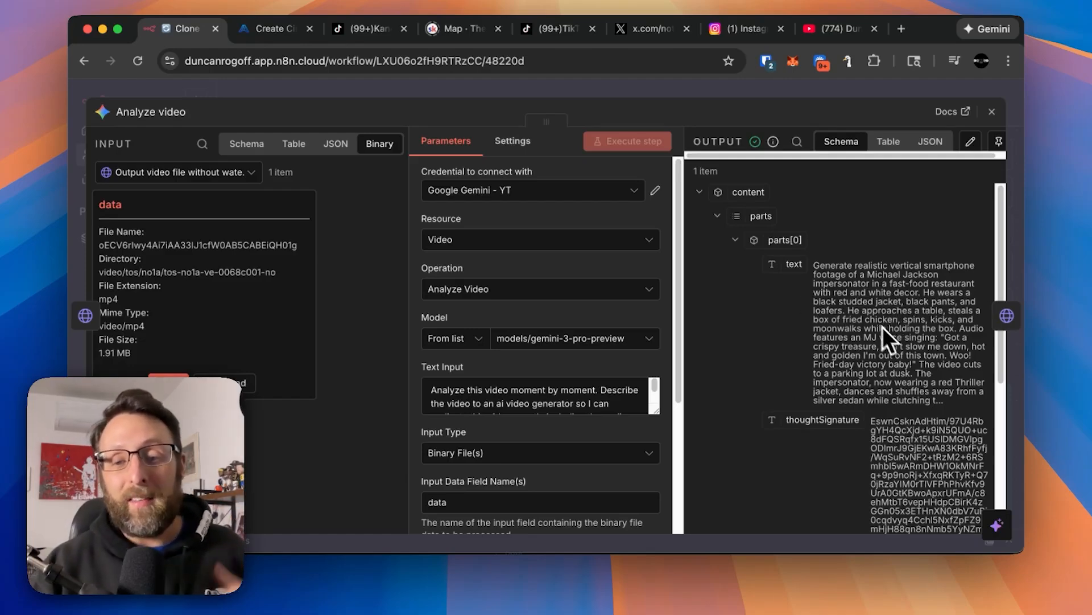
click(826, 91)
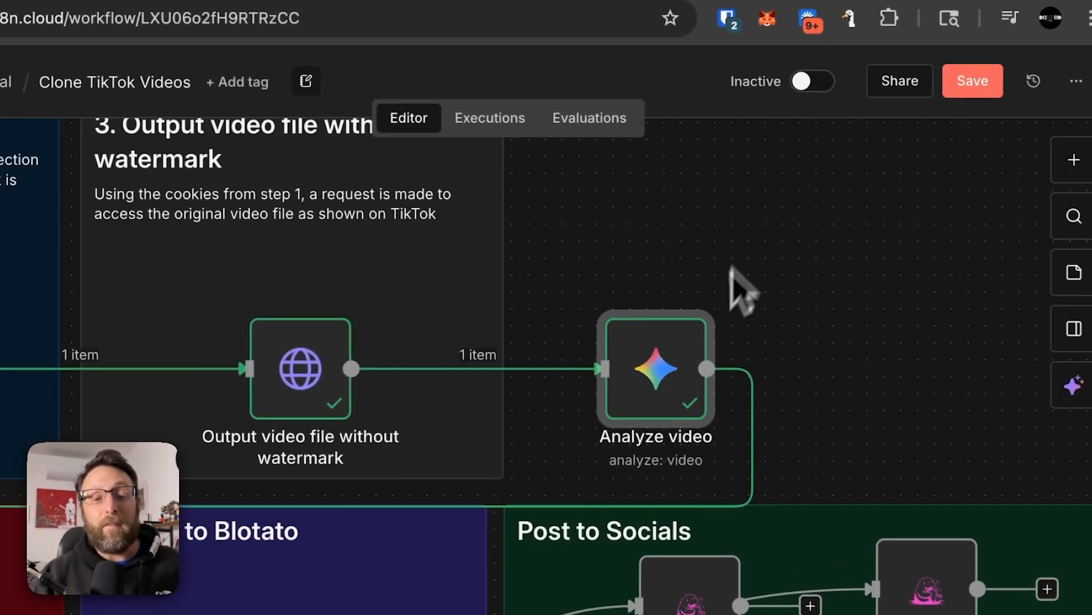
Open the createVideo node in the Generate with Wan 2.5 section and examine its request method, URL and authentication.
scroll(733, 275, left, 10)
scroll(733, 275, down, 5)
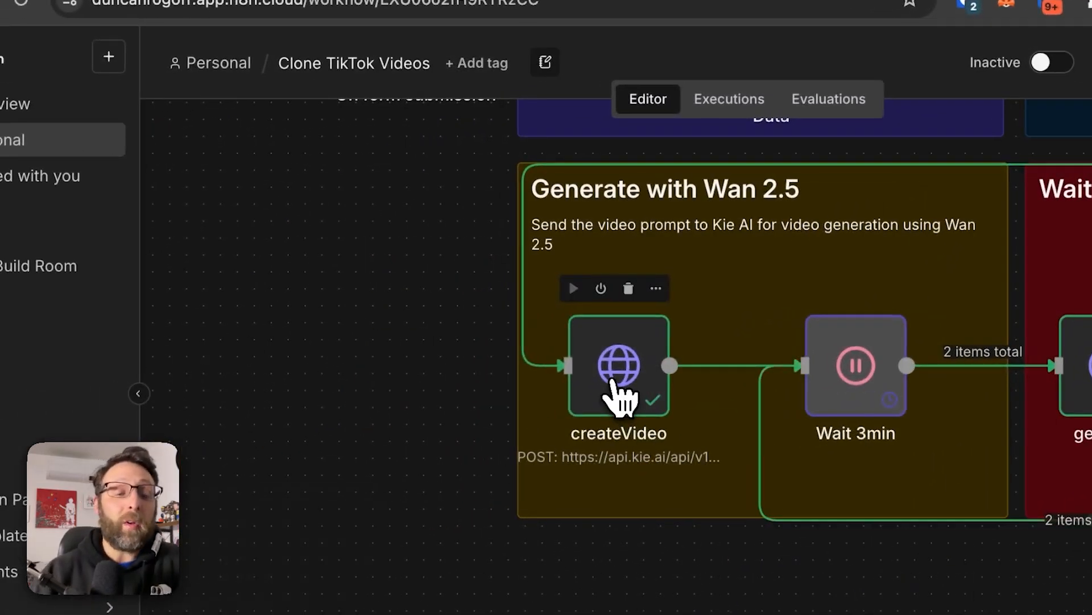
double_click(619, 393)
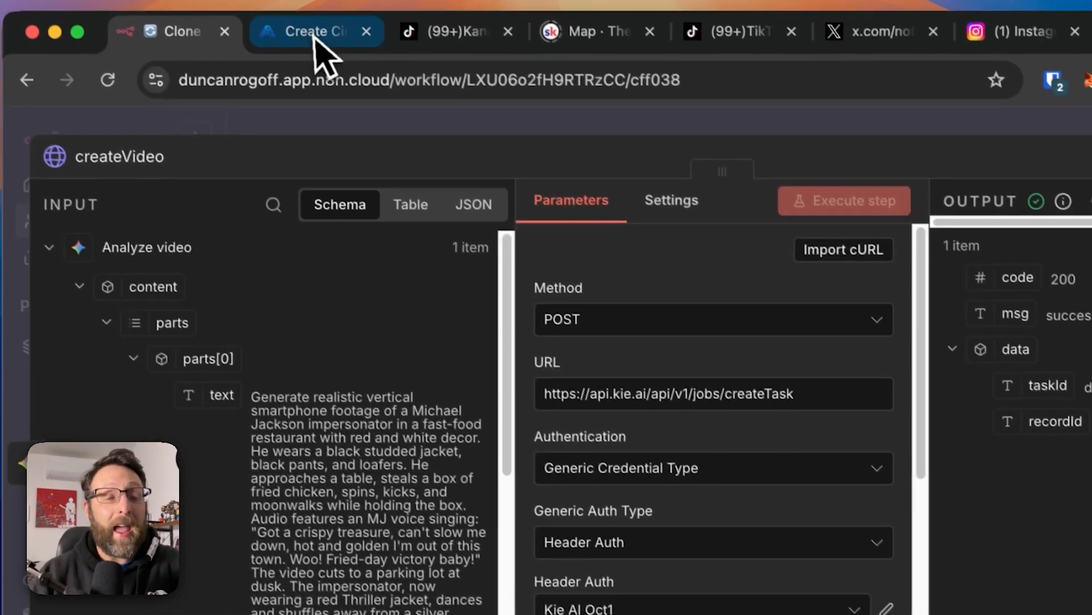
Switch to the Kie API page for Wan 2.5 Text To Video and examine its prompt, duration, aspect ratio and resolution inputs.
click(314, 33)
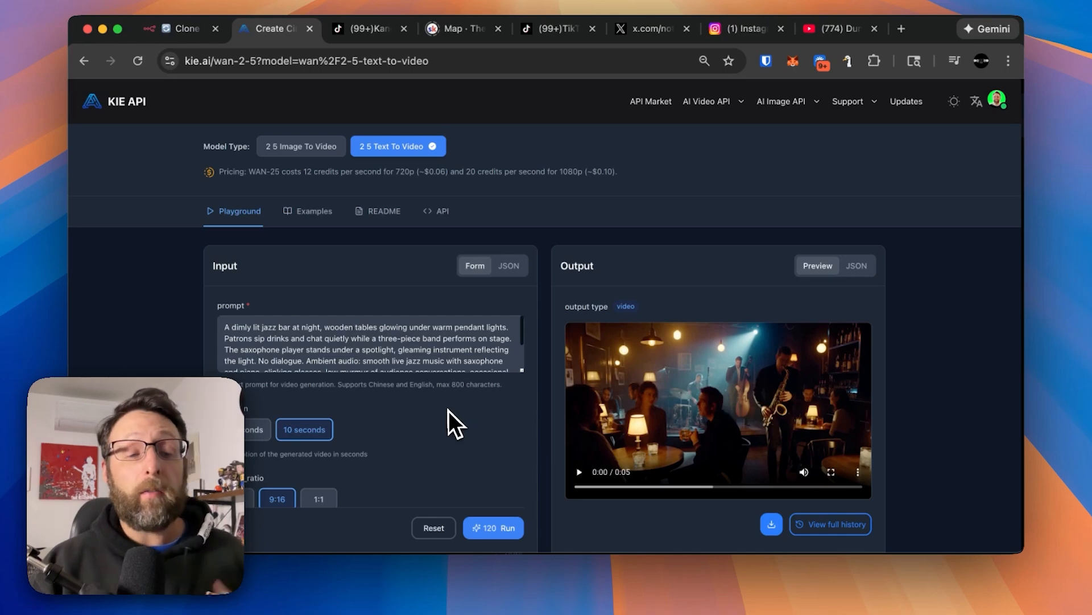
scroll(293, 336, down, 5)
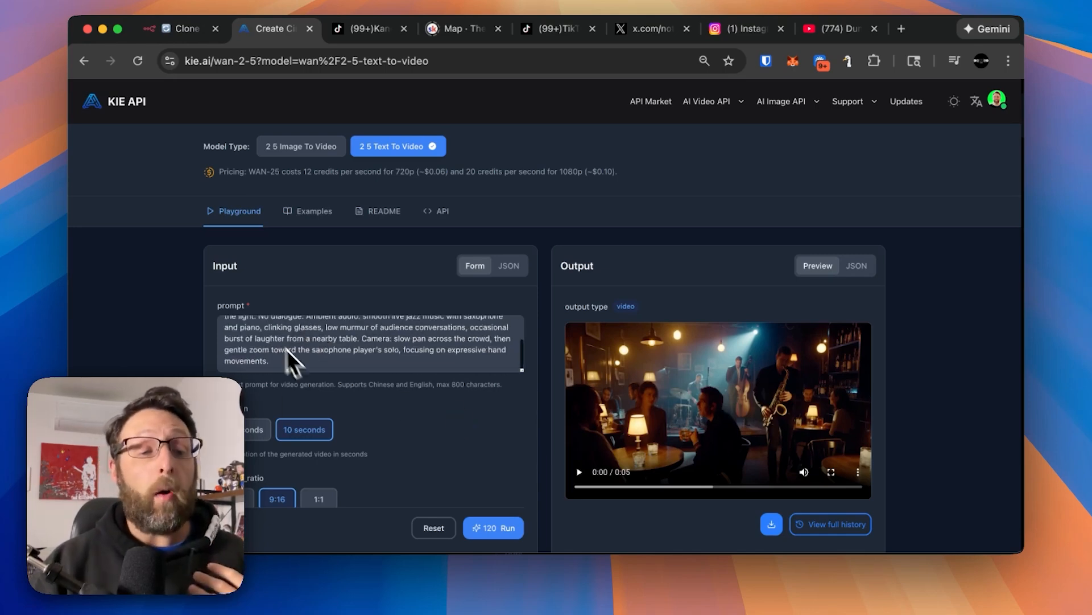
scroll(287, 349, up, 5)
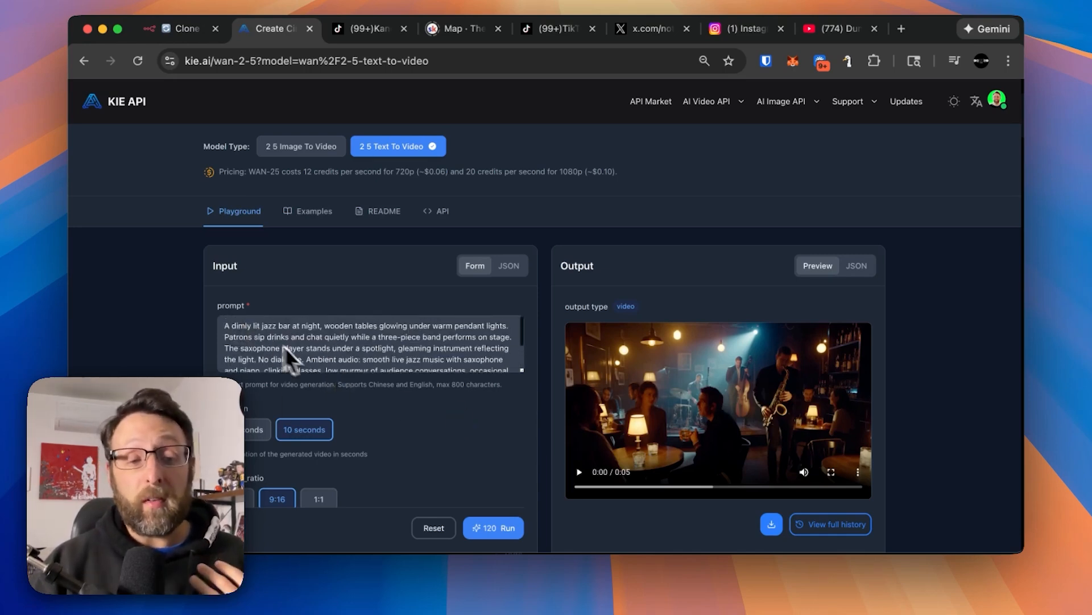
scroll(384, 417, down, 3)
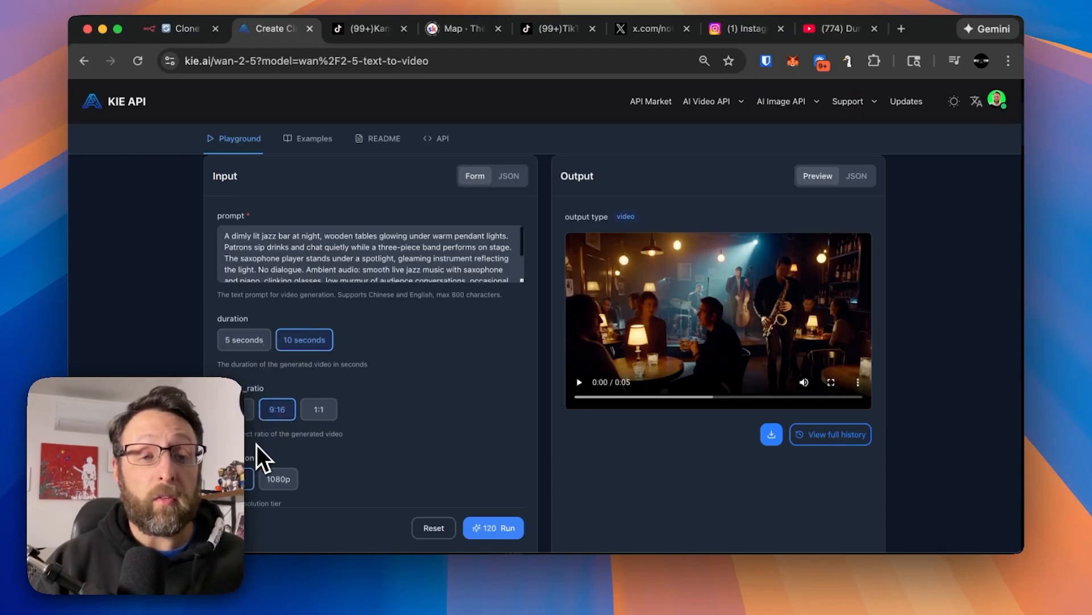
Return to the createVideo node in n8n and examine its JSON request body in the expanded expression editor.
click(205, 30)
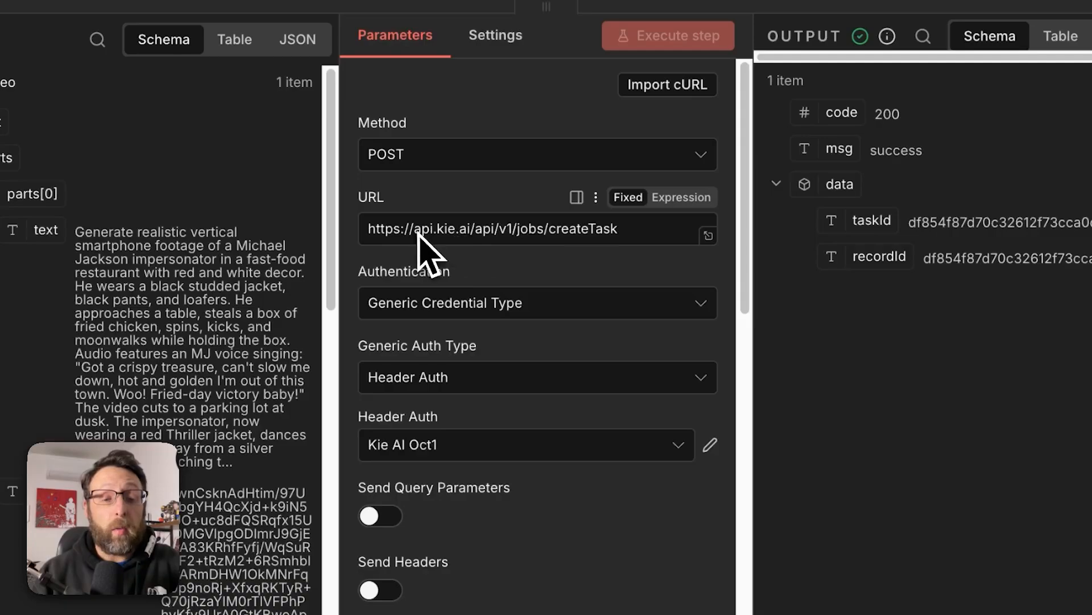
scroll(626, 472, down, 8)
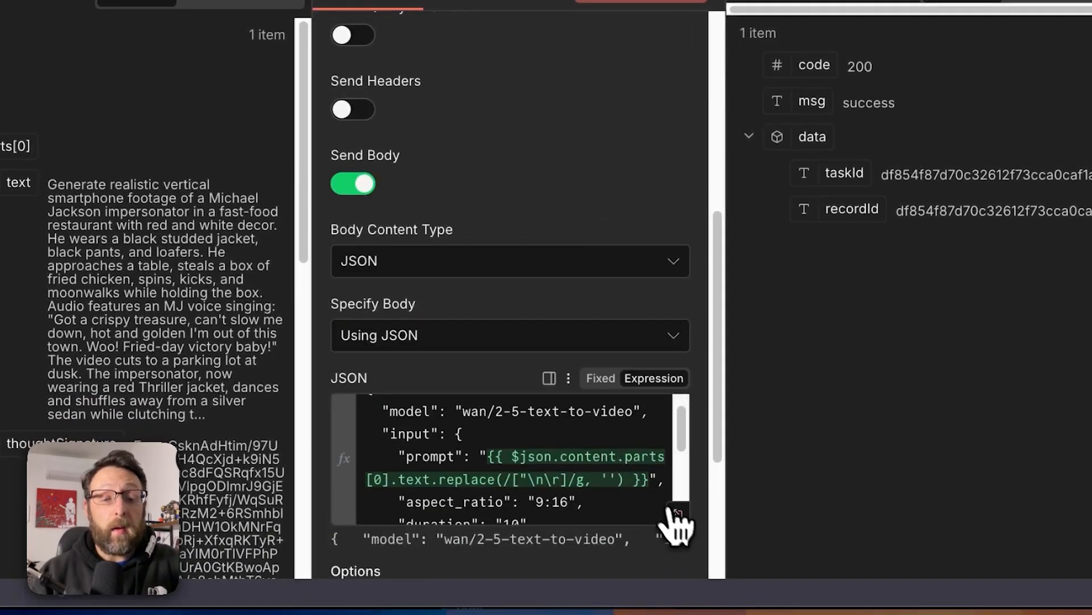
click(677, 513)
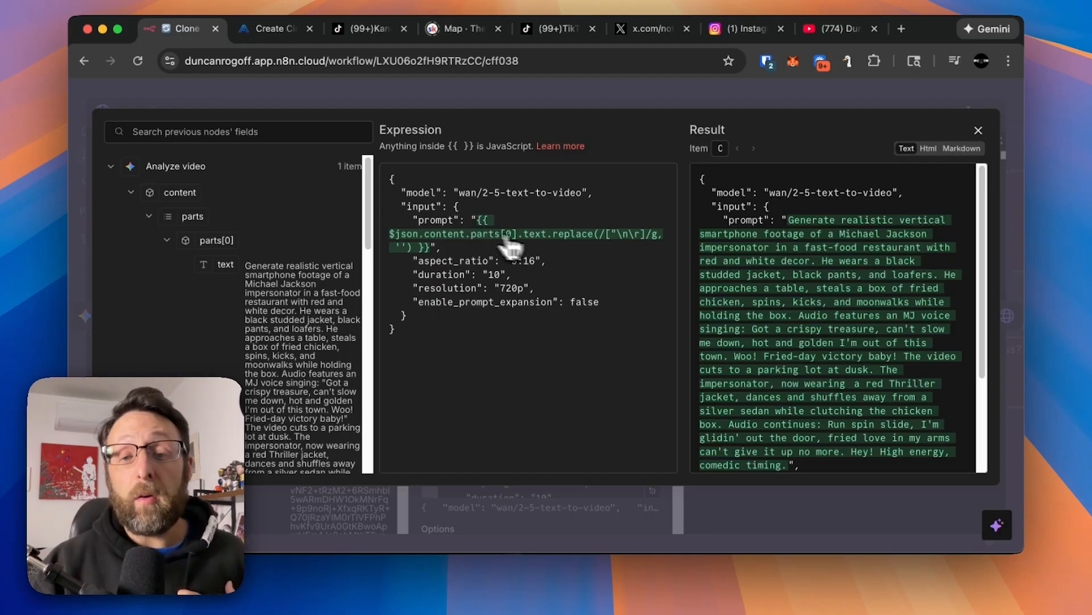
scroll(817, 358, down, 1)
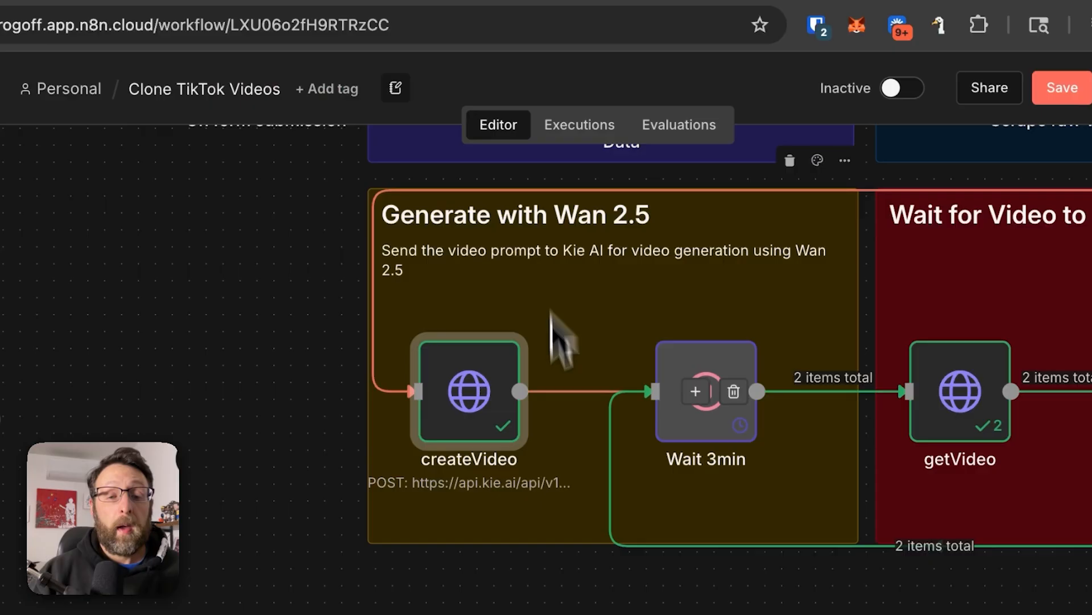
Open the Wait 3min node, check its resume mode, wait amount and unit, and close it.
double_click(697, 436)
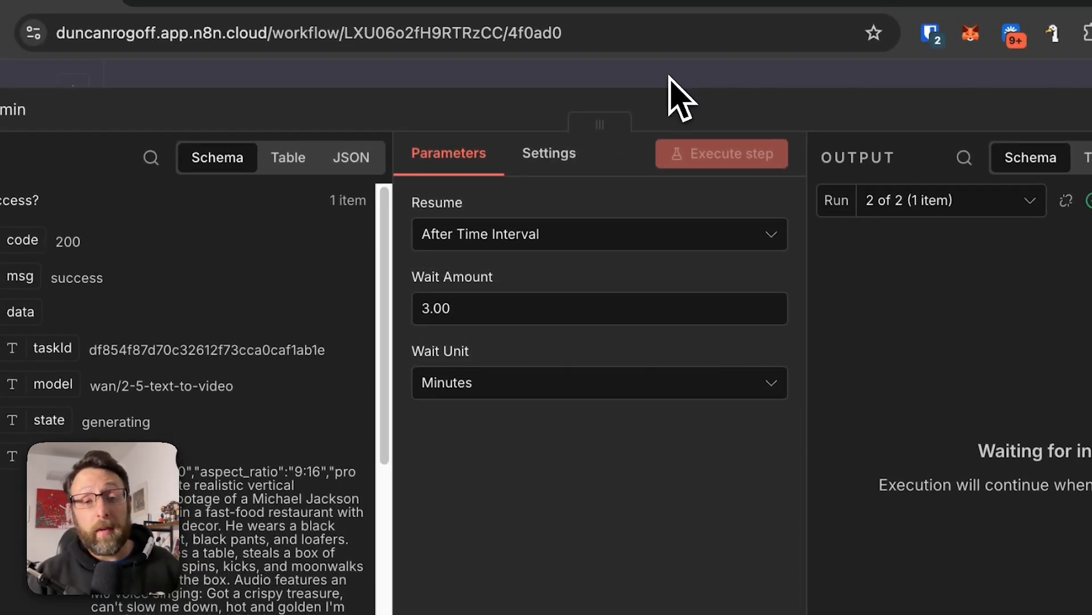
click(670, 77)
scroll(745, 253, right, 6)
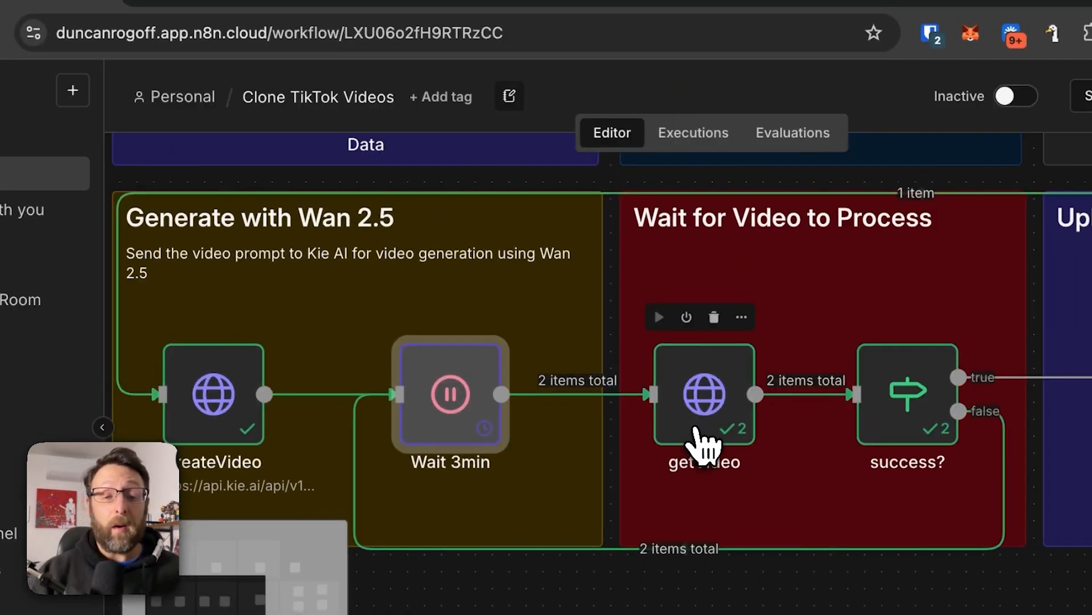
Open the getVideo node, examine how its GET request URL uses the createVideo taskId, and close the node.
double_click(700, 437)
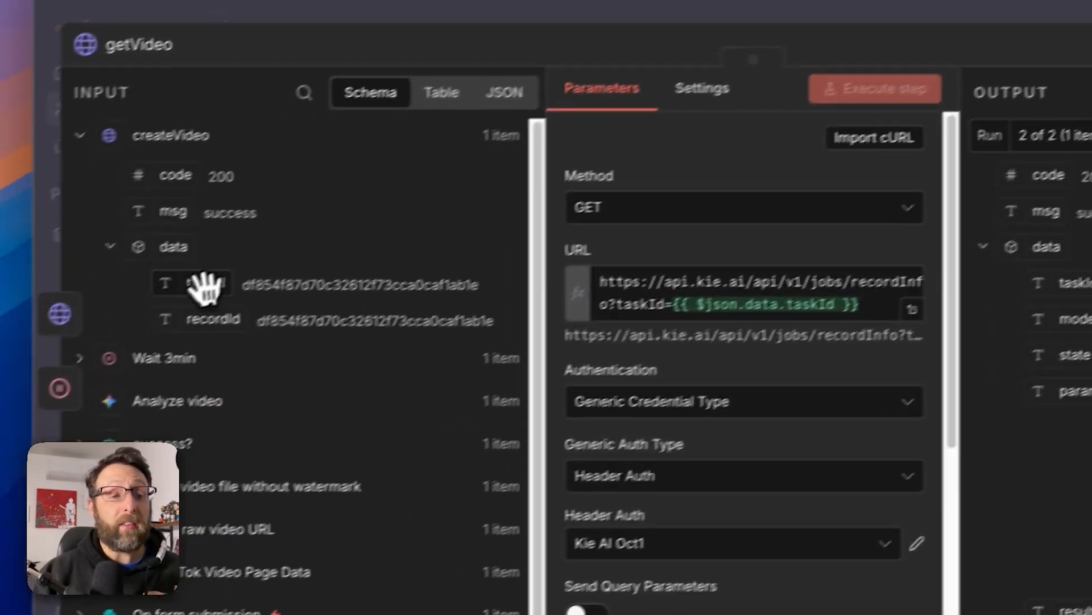
drag(52, 348, 54, 410)
drag(108, 318, 111, 293)
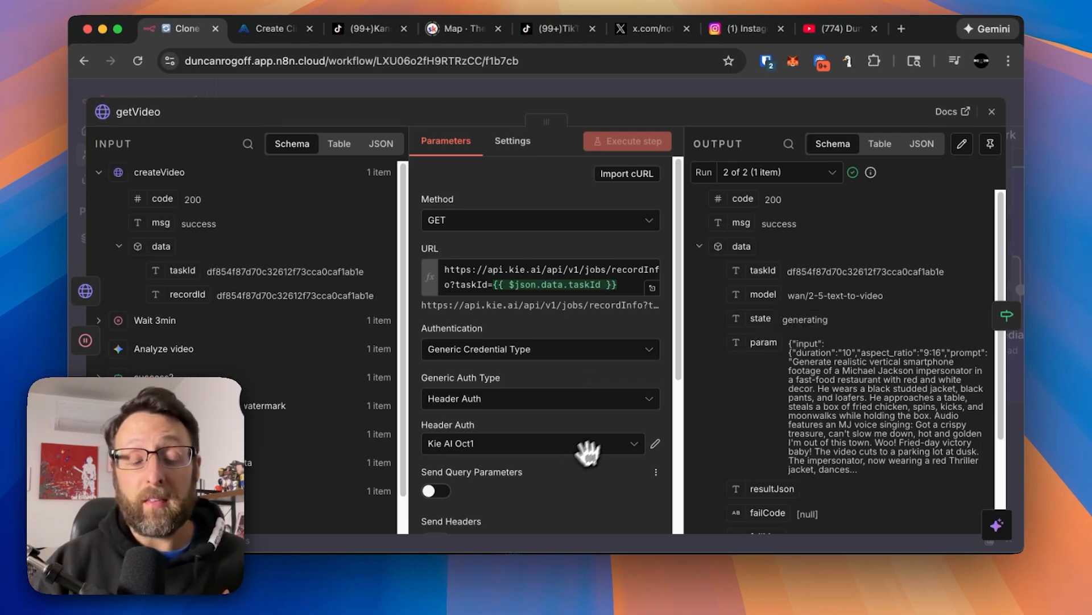
scroll(573, 464, down, 3)
click(512, 94)
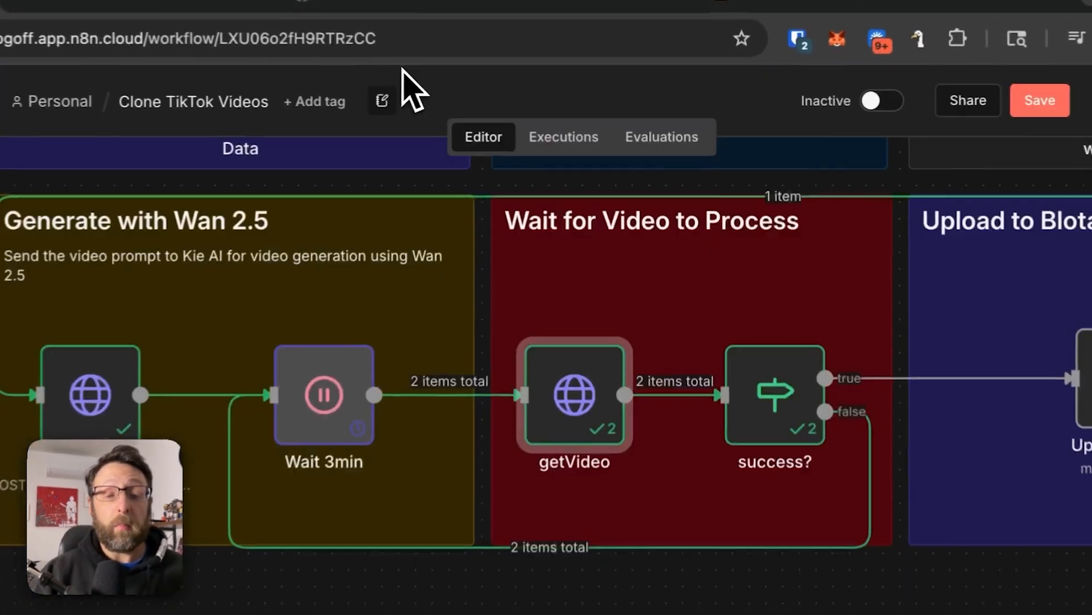
Open the success? node, examine its condition comparing data.state with success, and close the node.
double_click(748, 315)
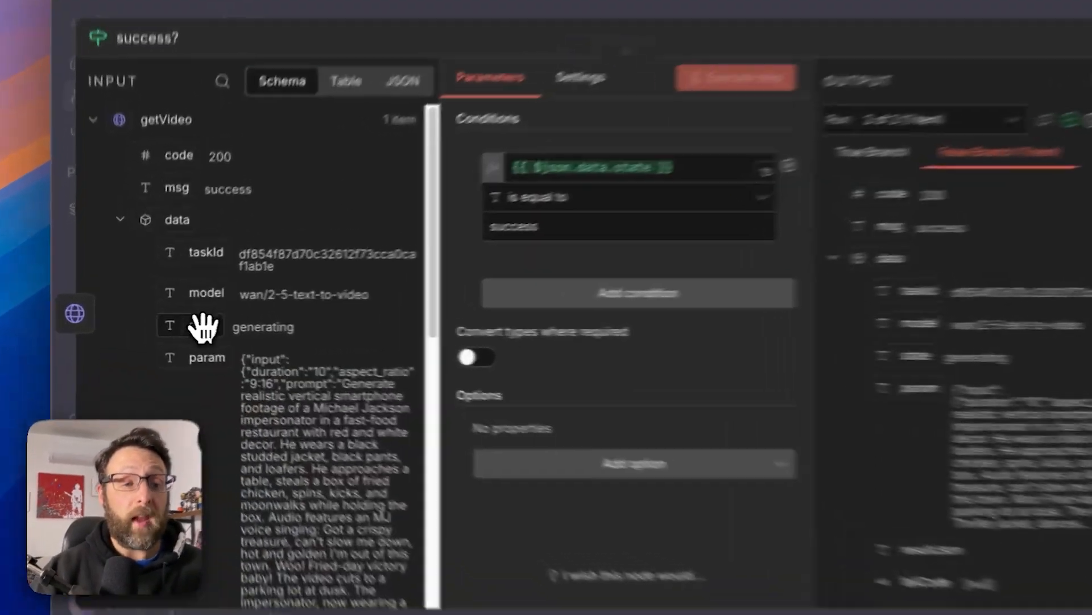
drag(180, 324, 232, 317)
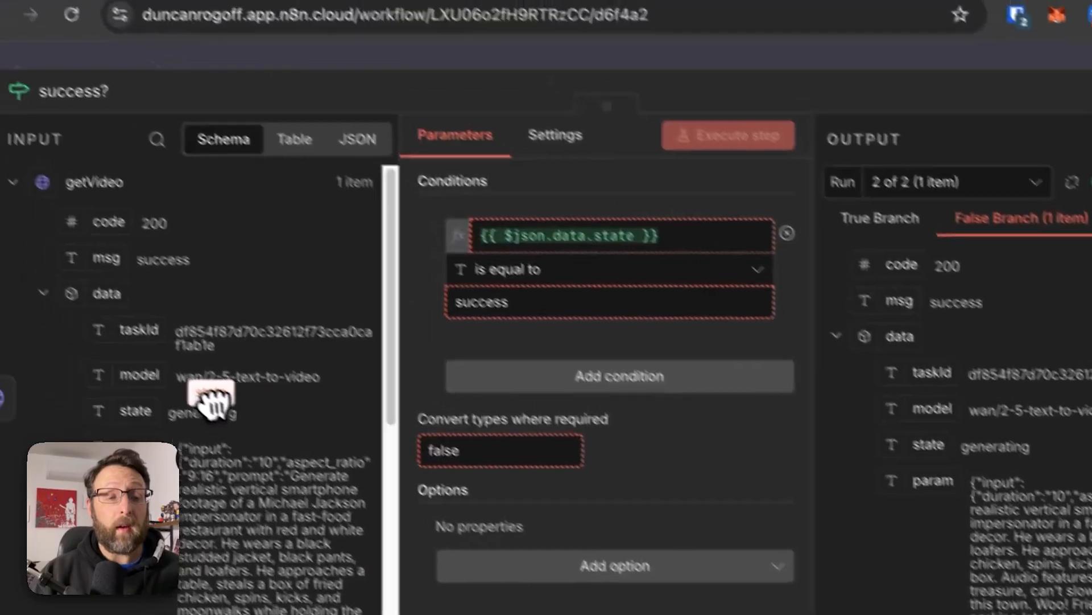
drag(213, 401, 431, 341)
click(642, 59)
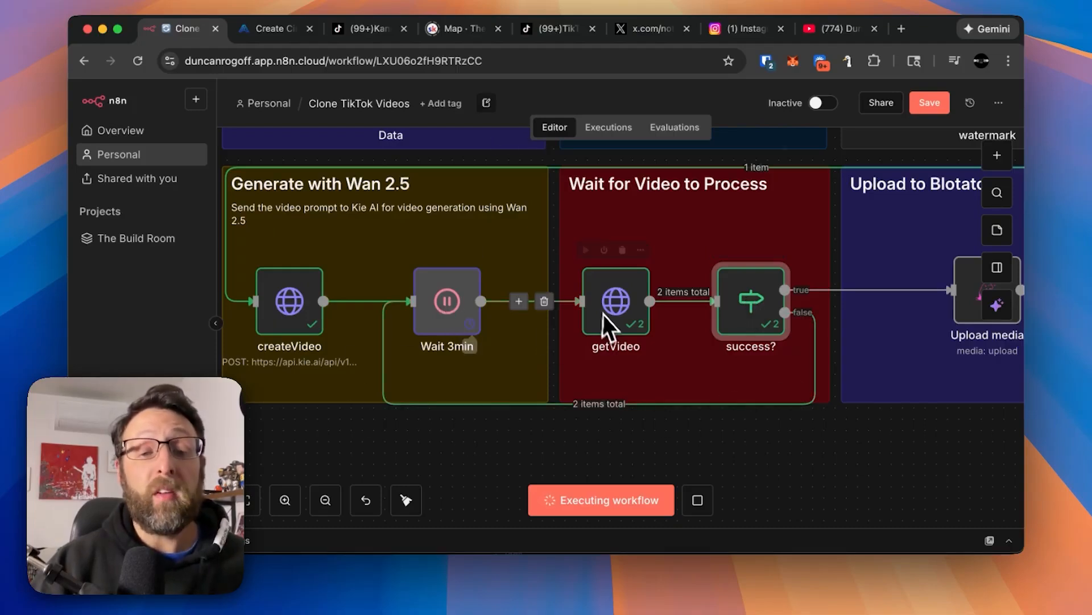
Search the available nodes for "blot", view the Blotato node's list of actions and close it without adding anything.
scroll(609, 300, right, 5)
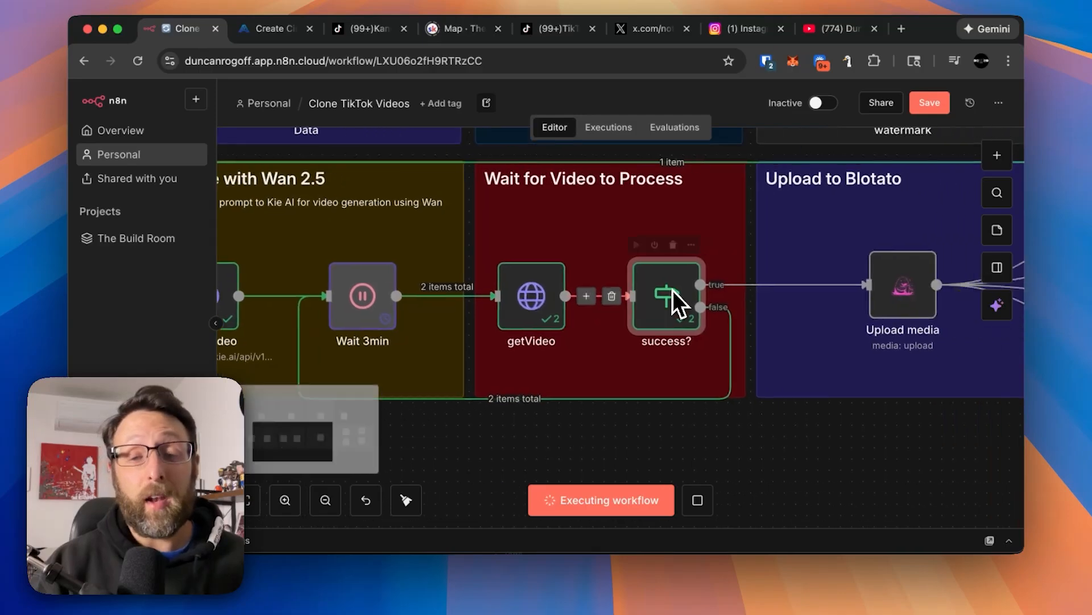
scroll(658, 263, right, 5)
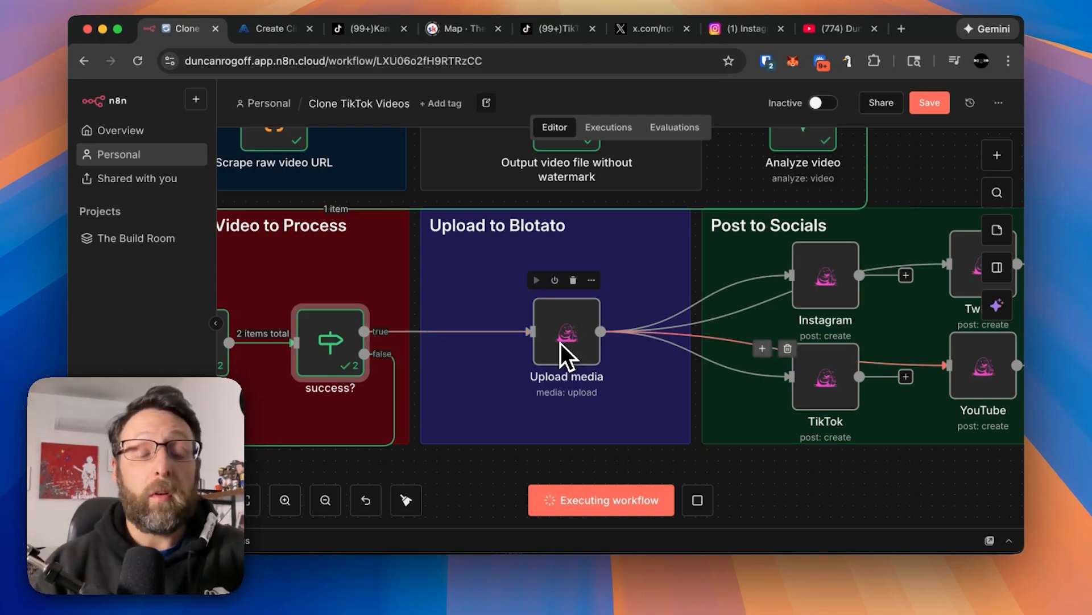
key(Tab)
text(blot)
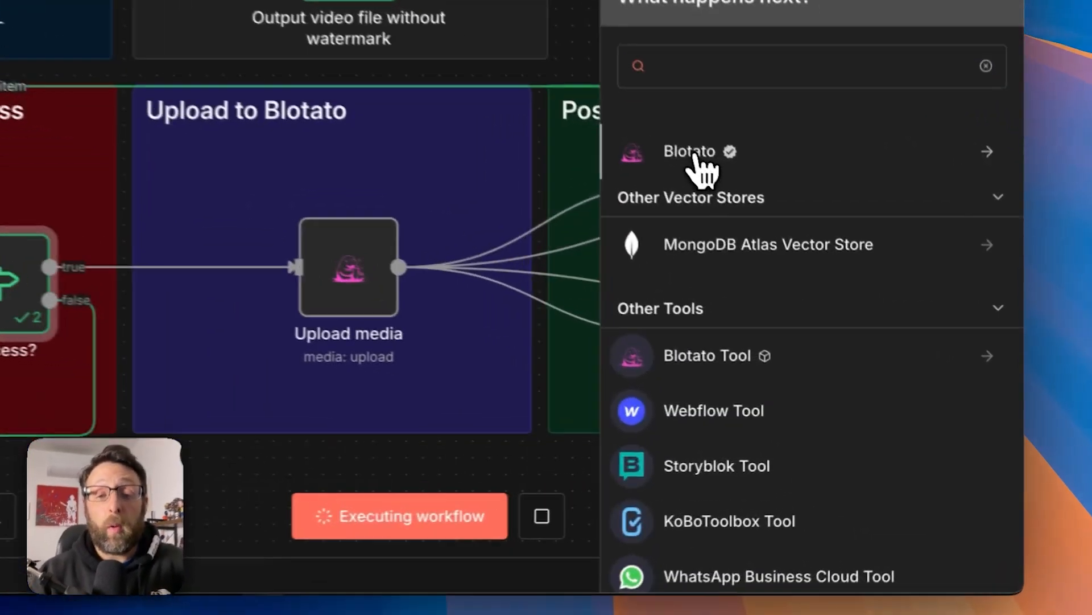
click(696, 155)
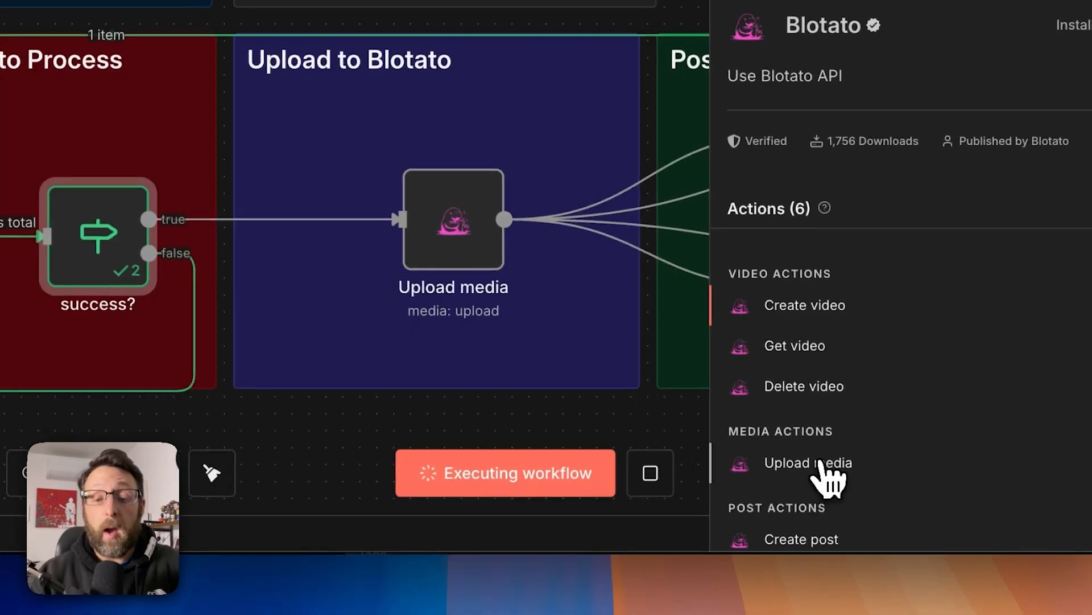
click(499, 415)
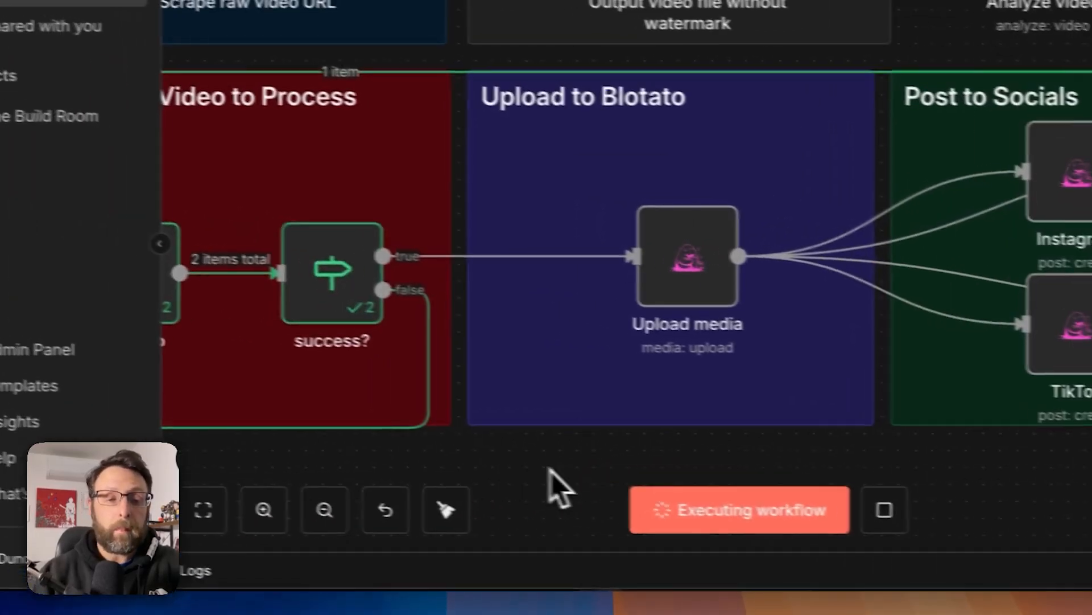
Open the Upload media node in the Upload to Blotato section, review it and close it.
double_click(454, 219)
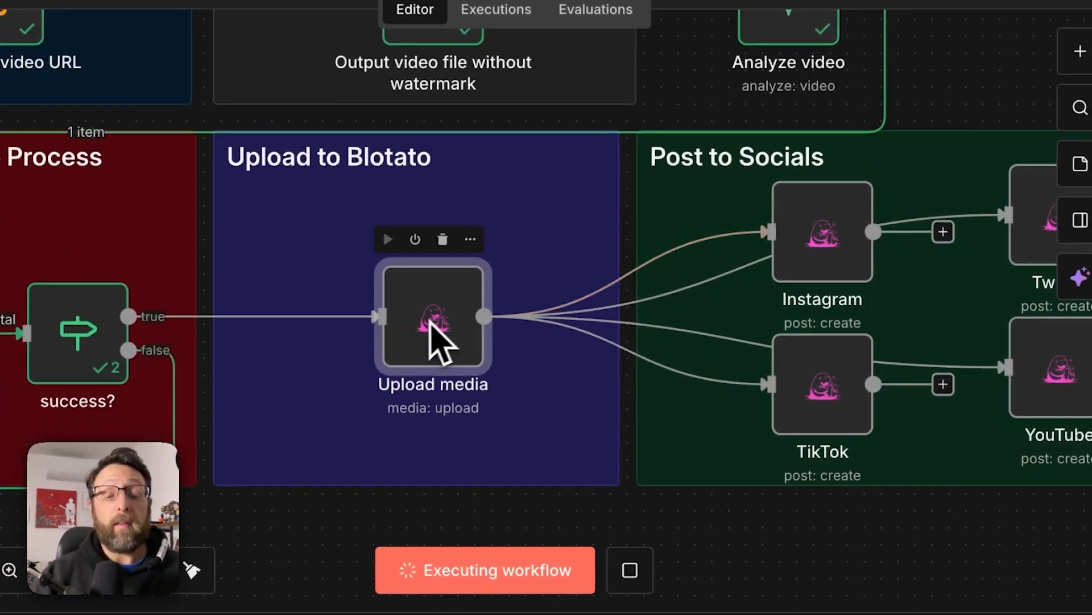
scroll(562, 436, right, 3)
scroll(441, 316, right, 1)
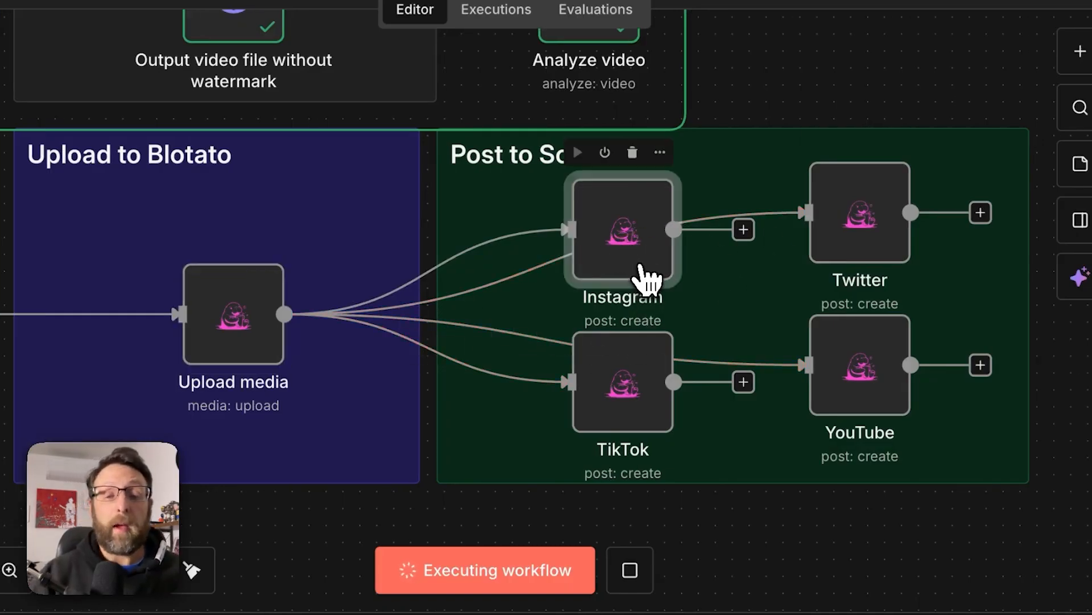
Open the Instagram node in the Post to Socials section and check the available platforms, keeping Instagram.
double_click(643, 278)
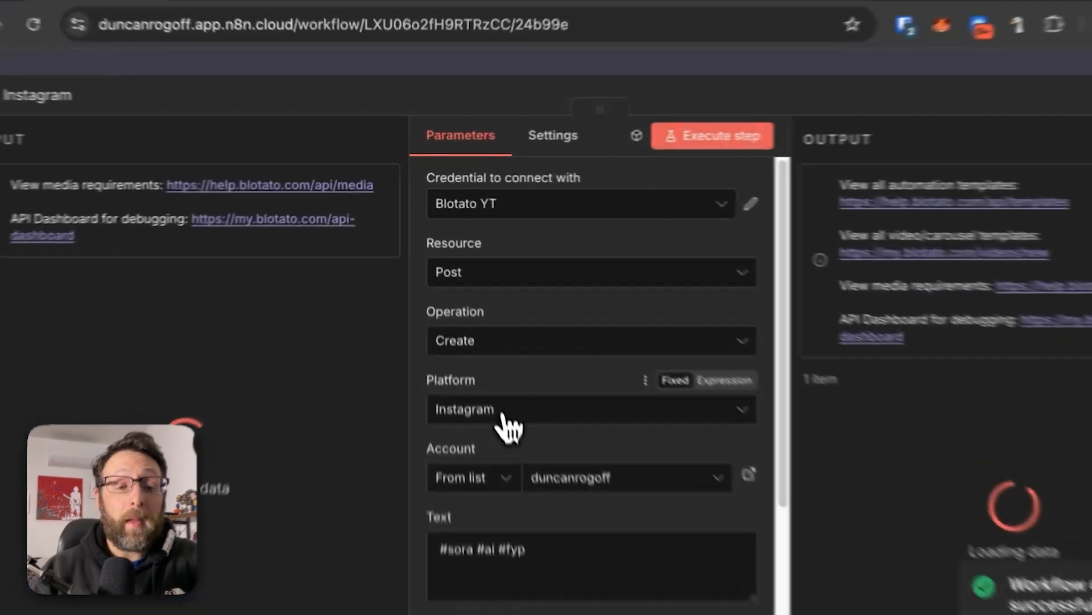
click(478, 338)
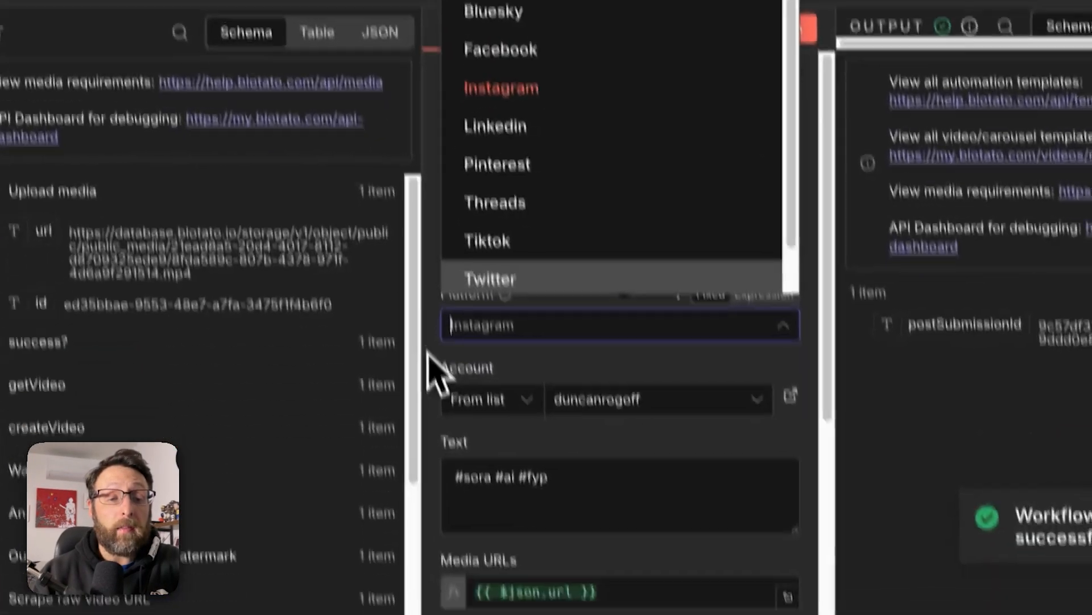
click(416, 458)
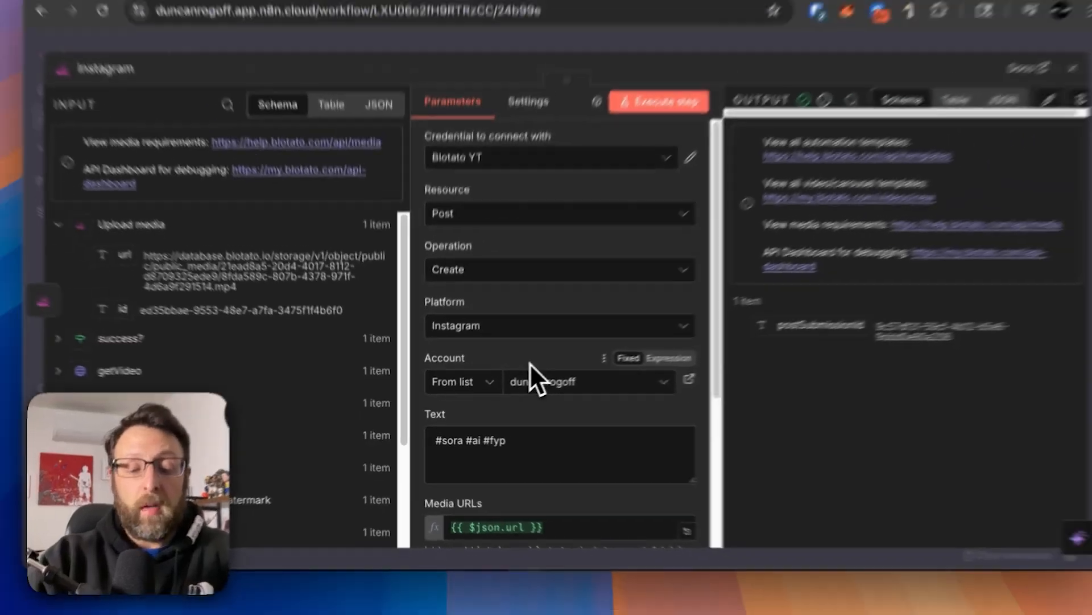
Open blotato.com in a new browser tab and log in to the Blotato app.
key(super+t)
text(blotato.com)
key(Return)
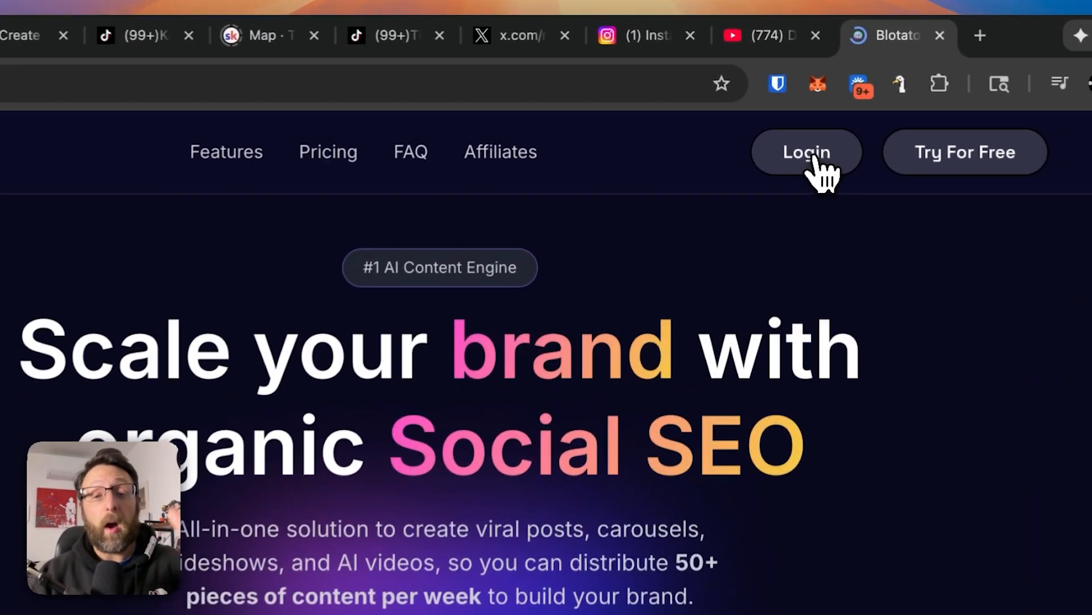
click(789, 108)
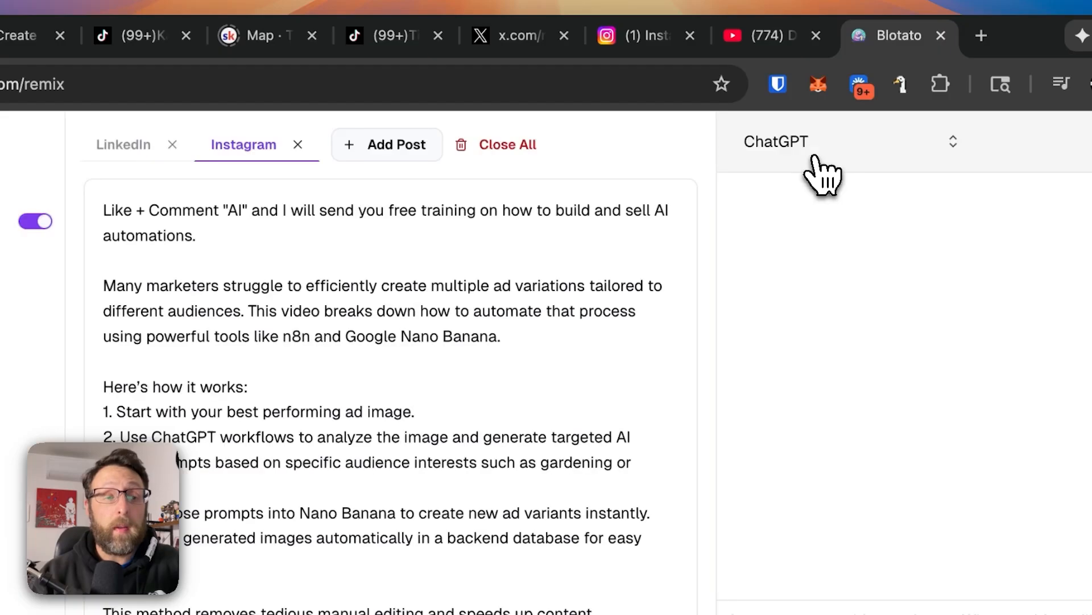
Open the Blotato settings page and examine the social account connection options and the API access section.
click(97, 83)
text(bl)
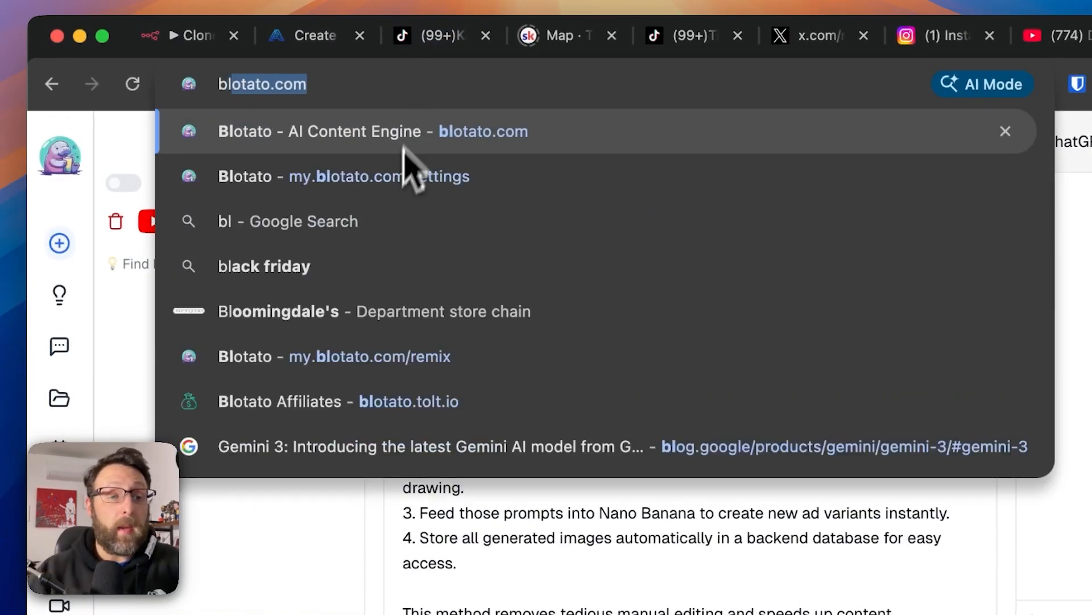
click(399, 176)
scroll(507, 541, down, 2)
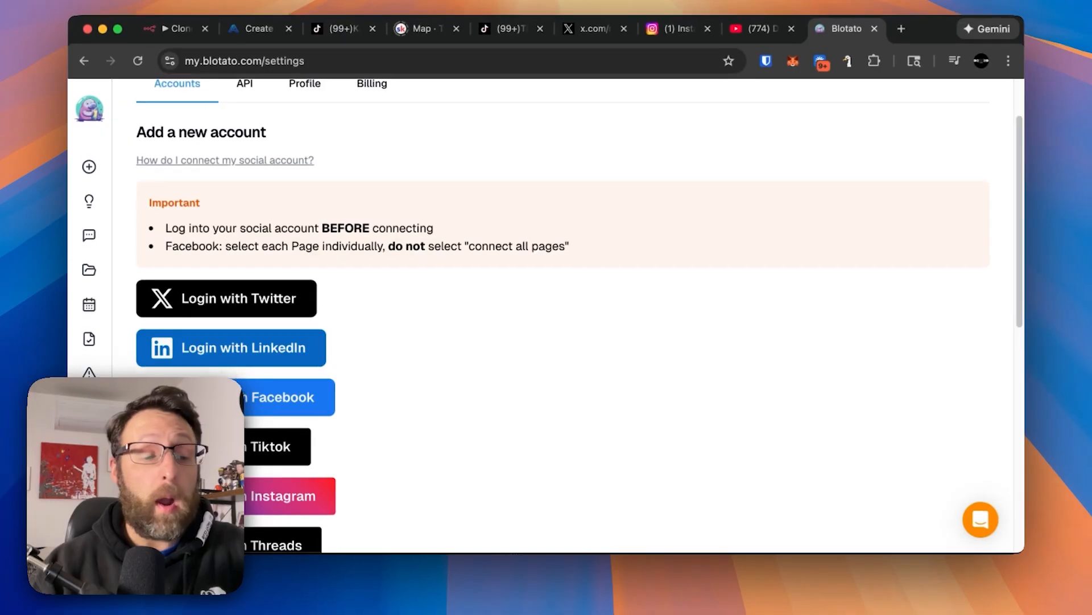
scroll(231, 363, down, 5)
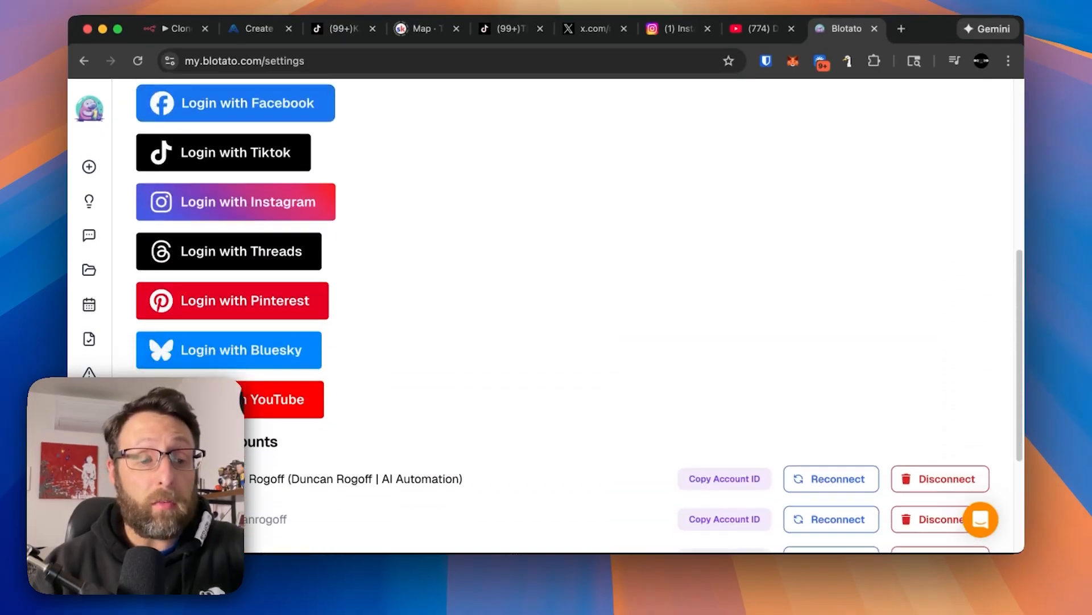
scroll(512, 313, up, 7)
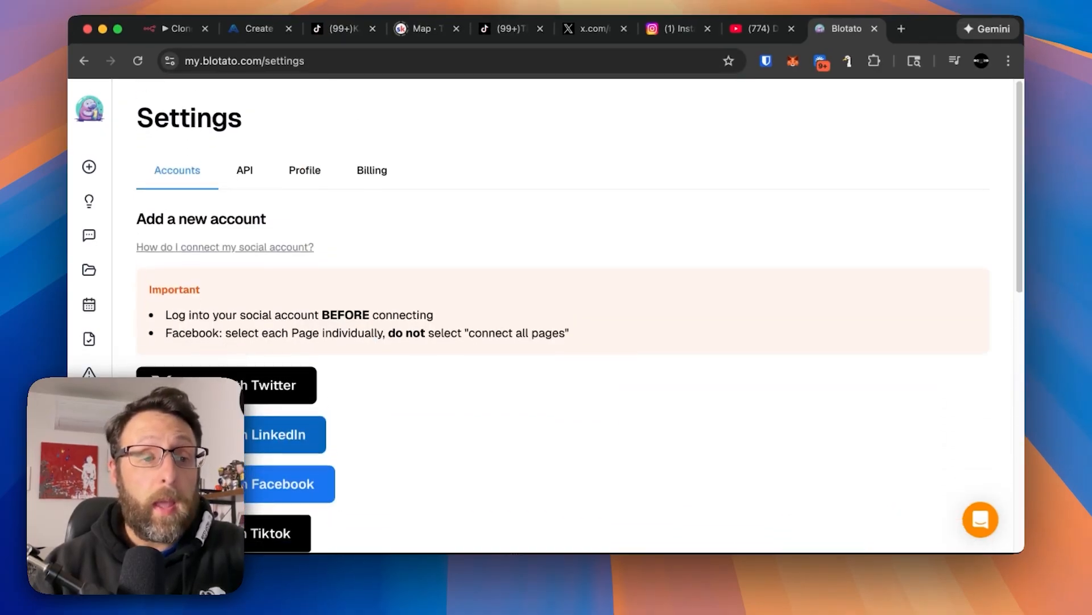
click(247, 176)
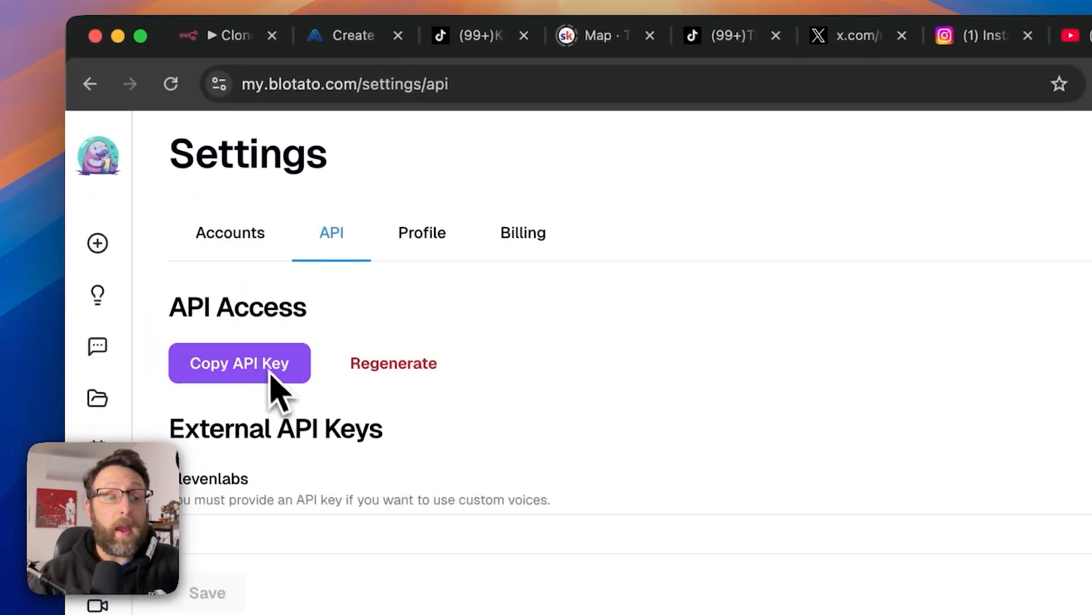
Return to the Instagram node in n8n, view the API key field of a new Blotato credential and close the form unsaved.
click(228, 36)
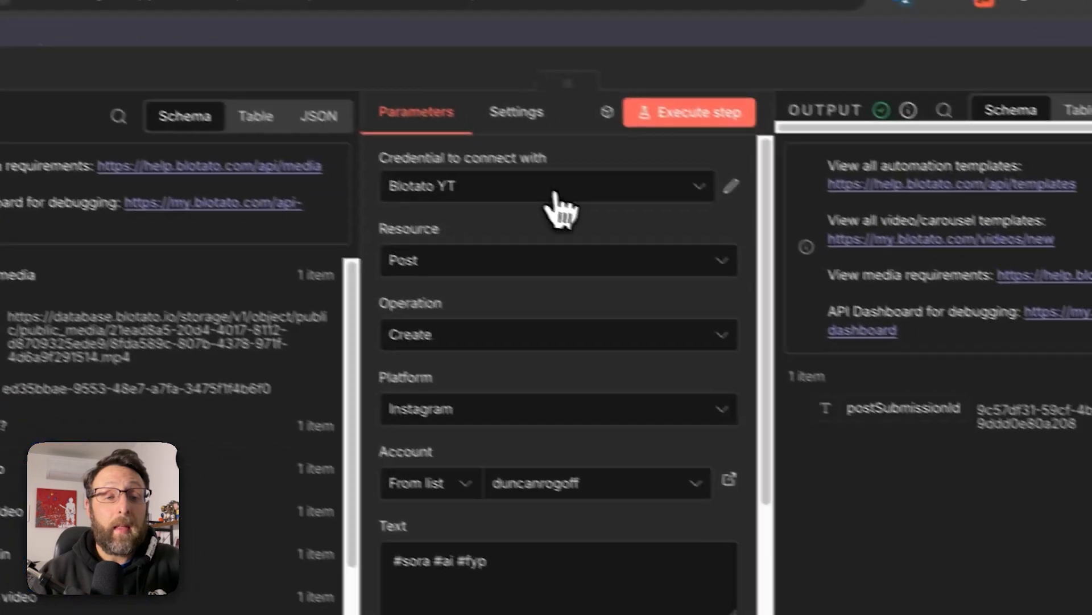
click(804, 346)
click(464, 409)
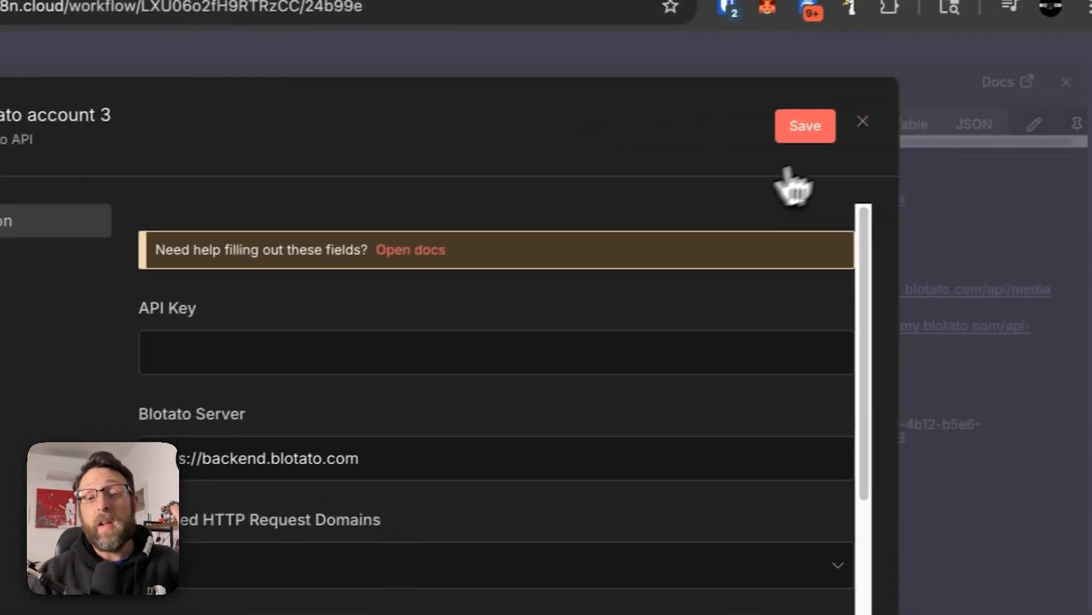
click(853, 123)
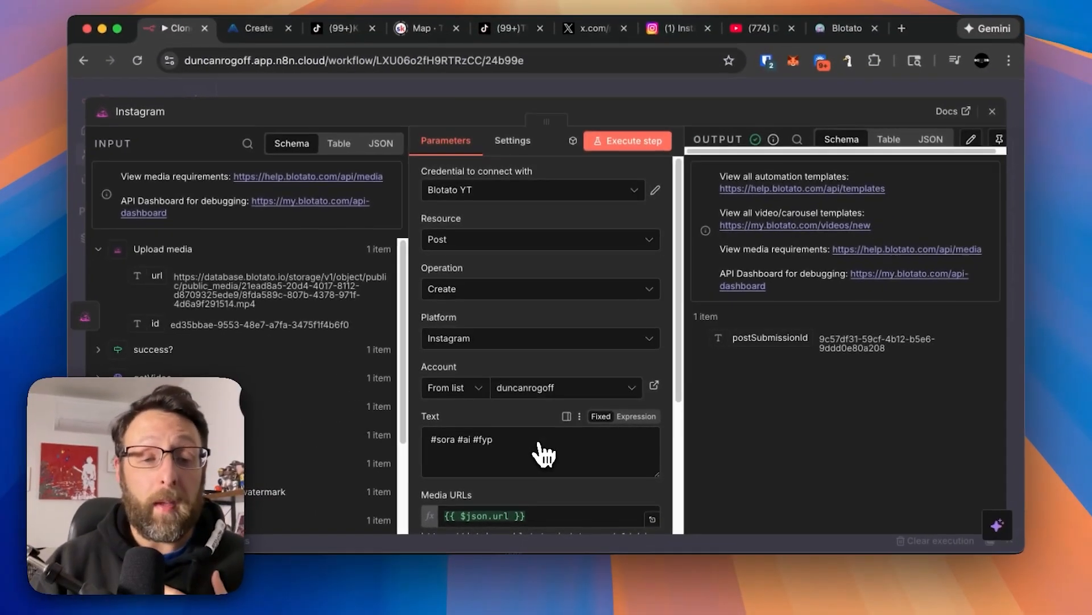
Examine the Instagram node's post text and how its Media URLs field uses the url from Upload media.
scroll(342, 512, down, 3)
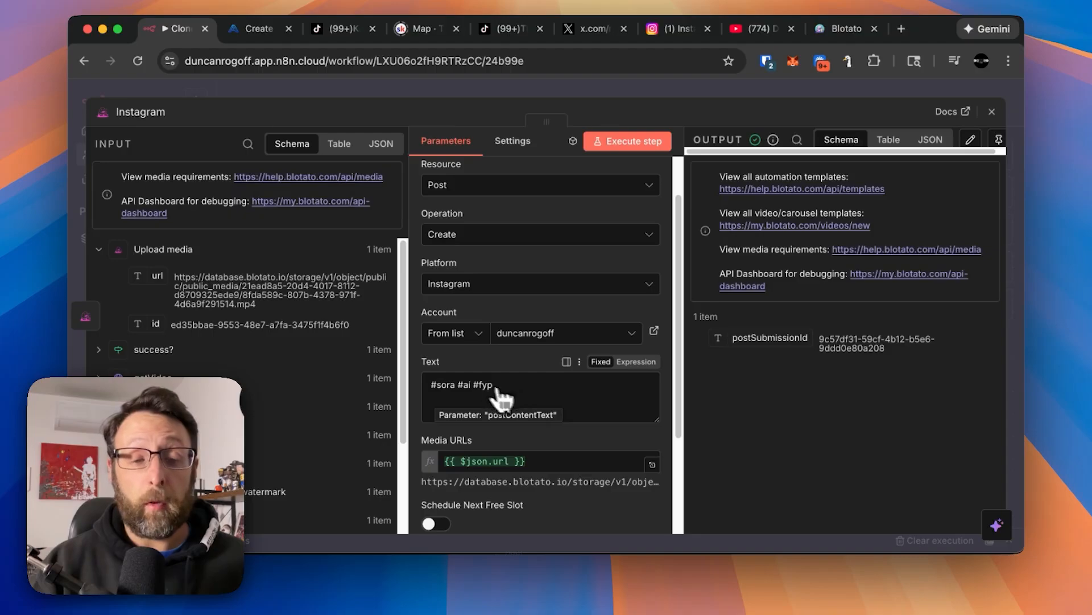
drag(155, 268, 481, 455)
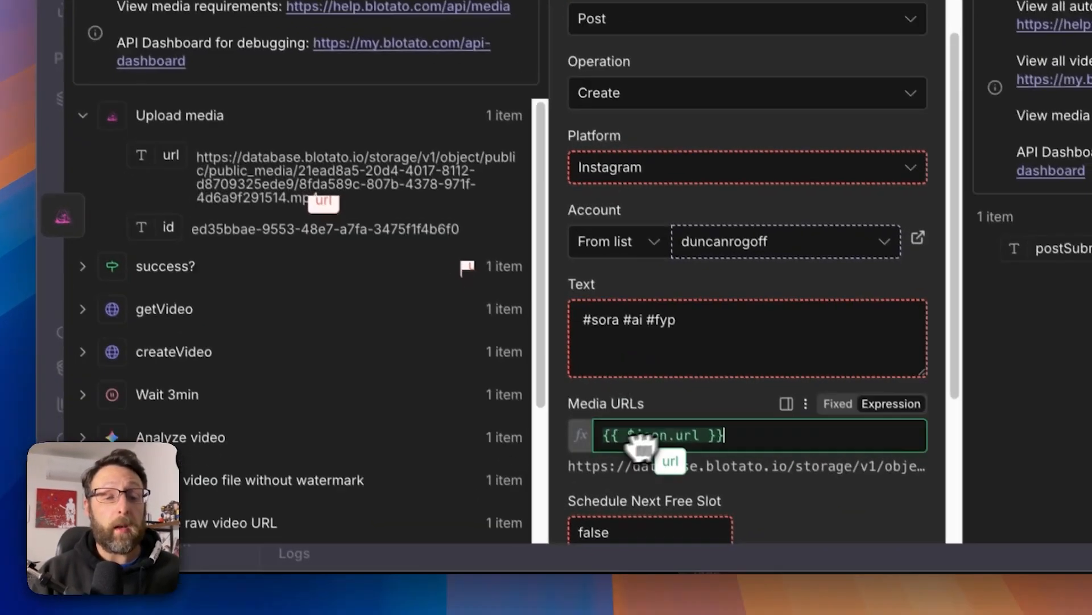
drag(661, 433, 662, 432)
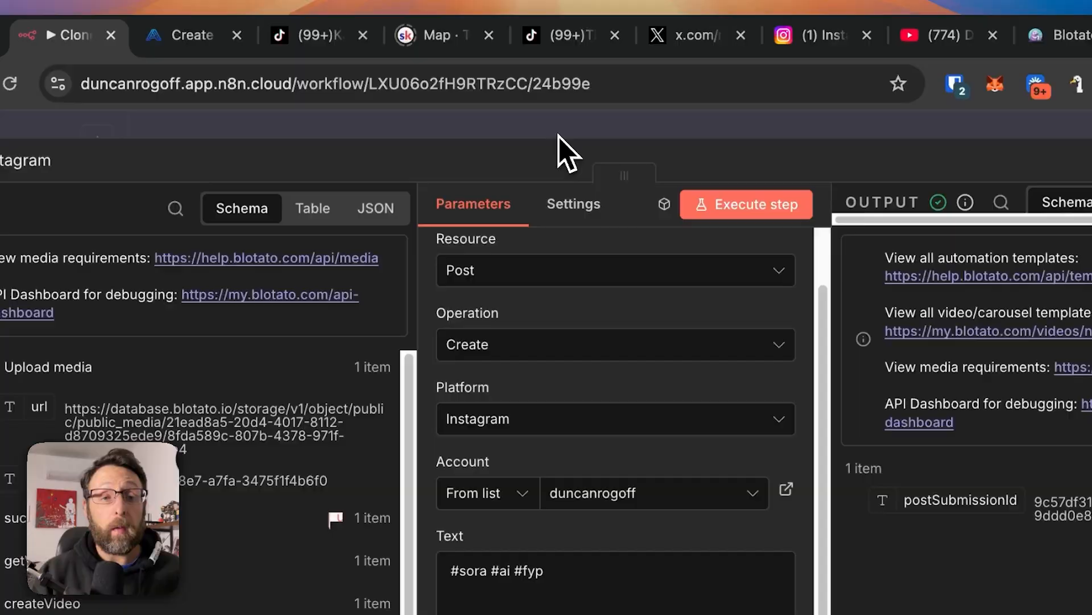
Switch to the TikTok profile page and check its video list for the newly posted clone.
click(565, 34)
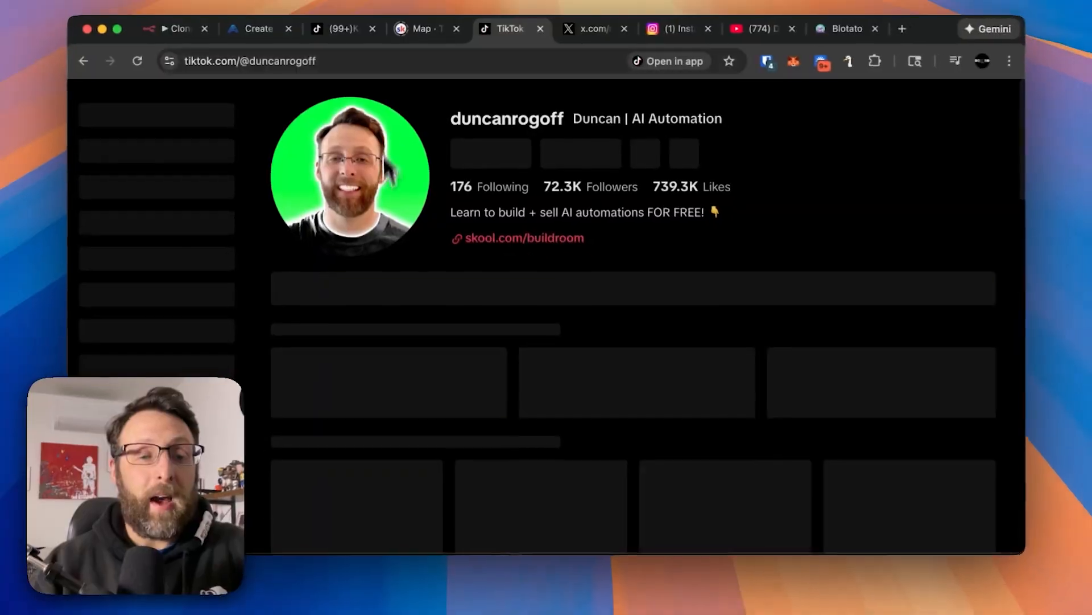
scroll(743, 342, down, 6)
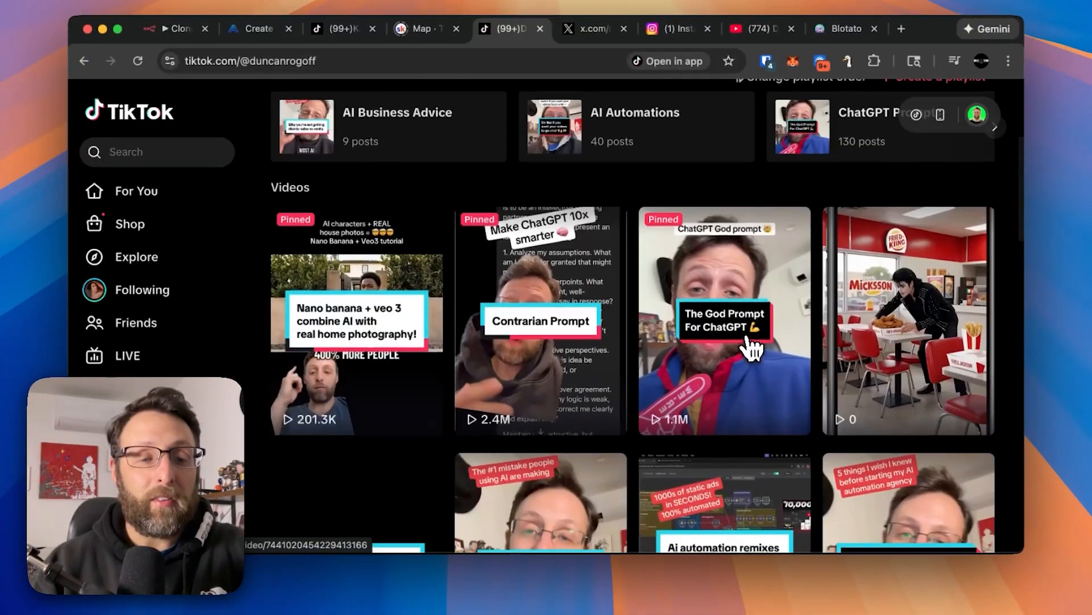
Find the newly posted clone in the TikTok profile's video list and open it to watch the published video.
scroll(751, 347, down, 2)
scroll(751, 344, up, 4)
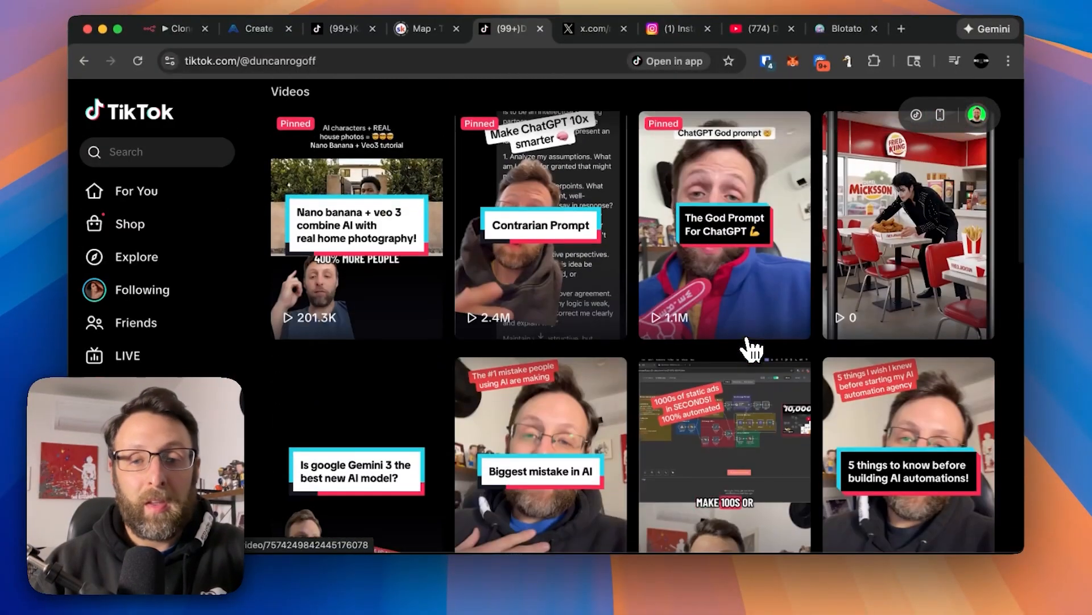
scroll(898, 270, up, 1)
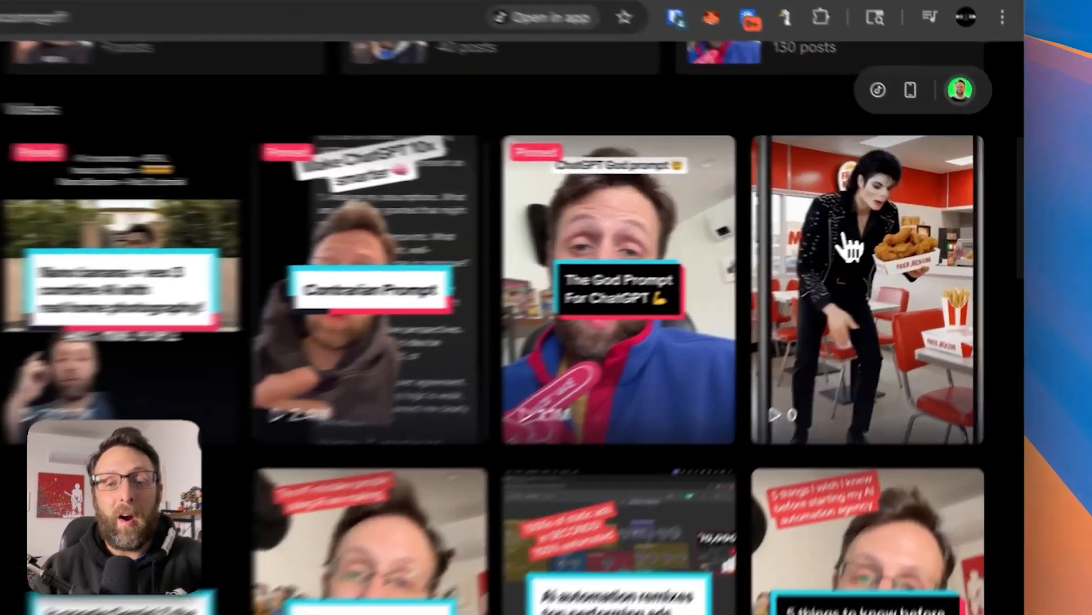
click(893, 266)
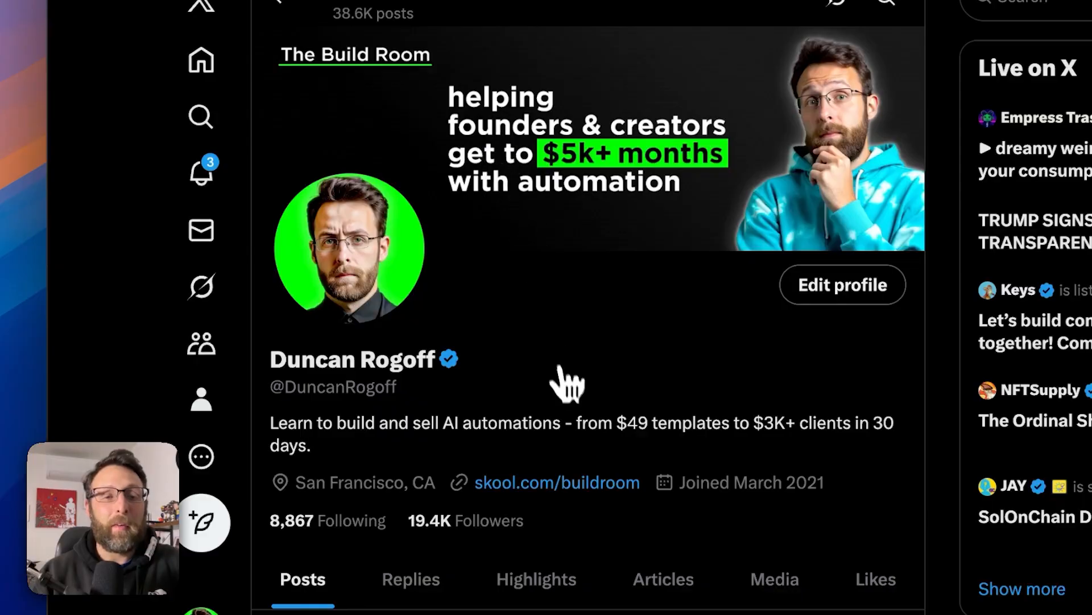
Check the X profile feed and the Instagram profile grid for the newly posted clone.
scroll(568, 387, down, 15)
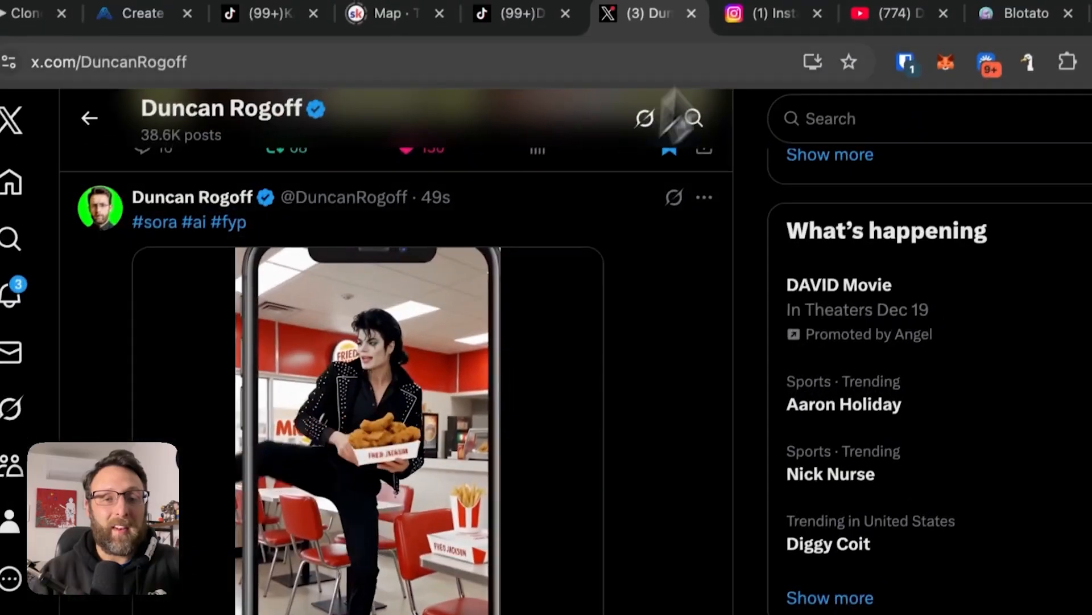
click(605, 18)
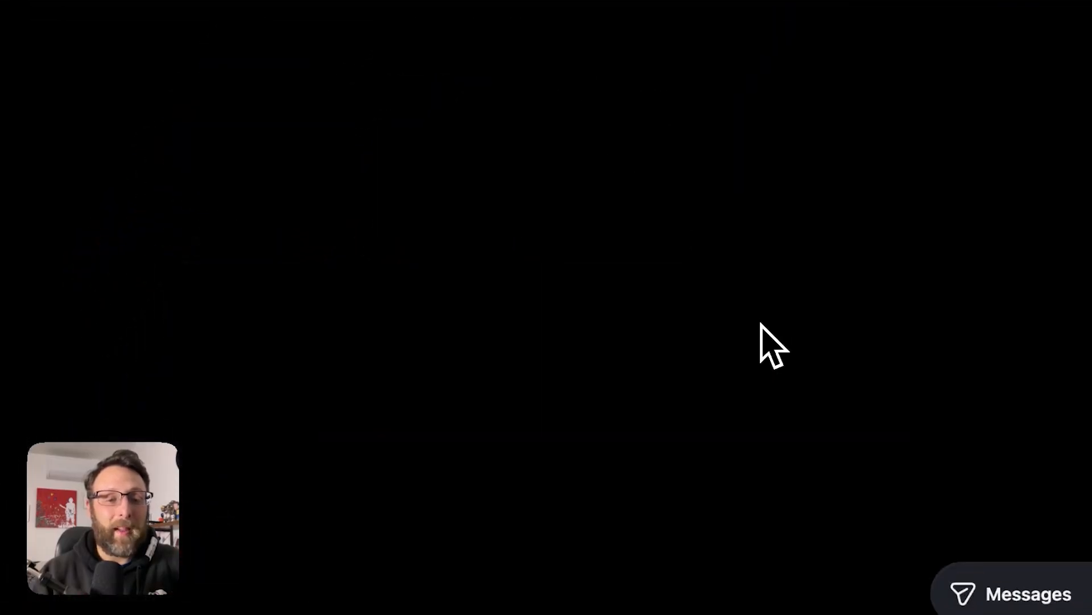
scroll(766, 347, down, 10)
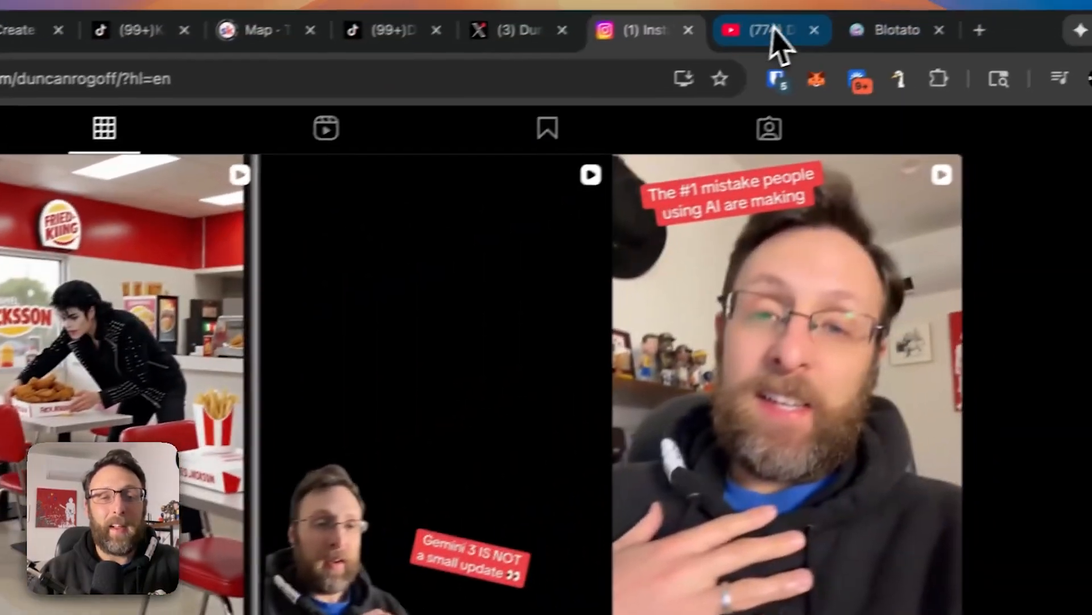
Switch to the YouTube channel's Shorts page and check the latest Shorts for the posted clone.
click(772, 31)
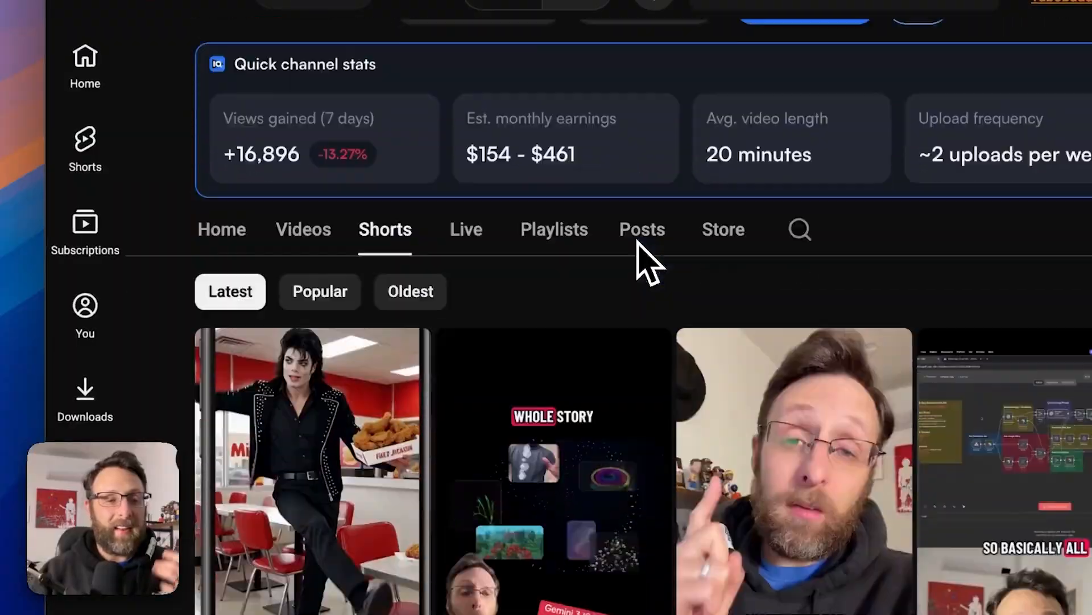
scroll(307, 285, down, 3)
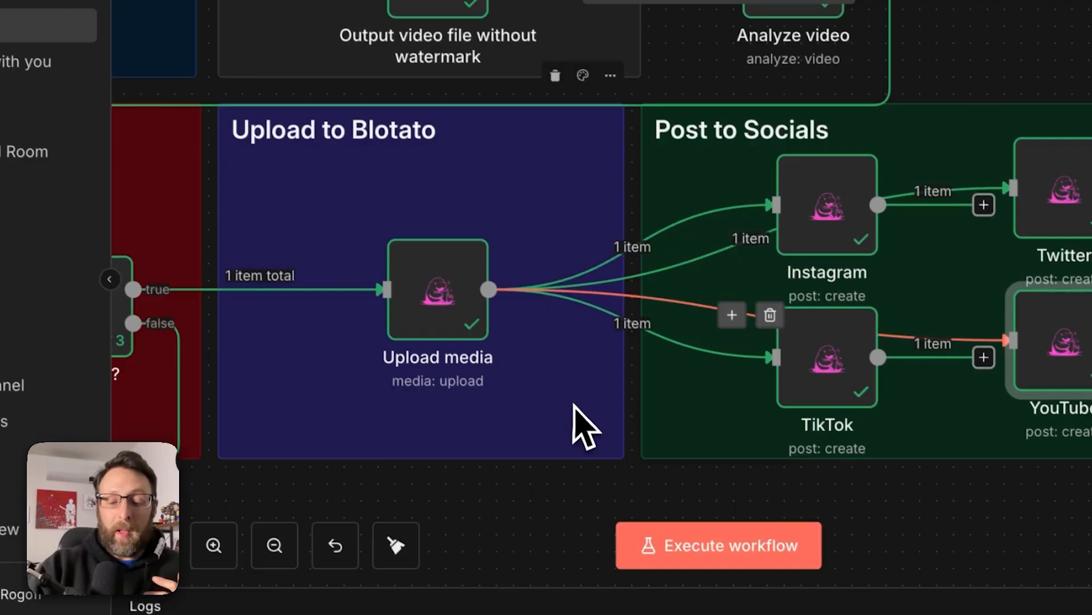
scroll(713, 561, down, 5)
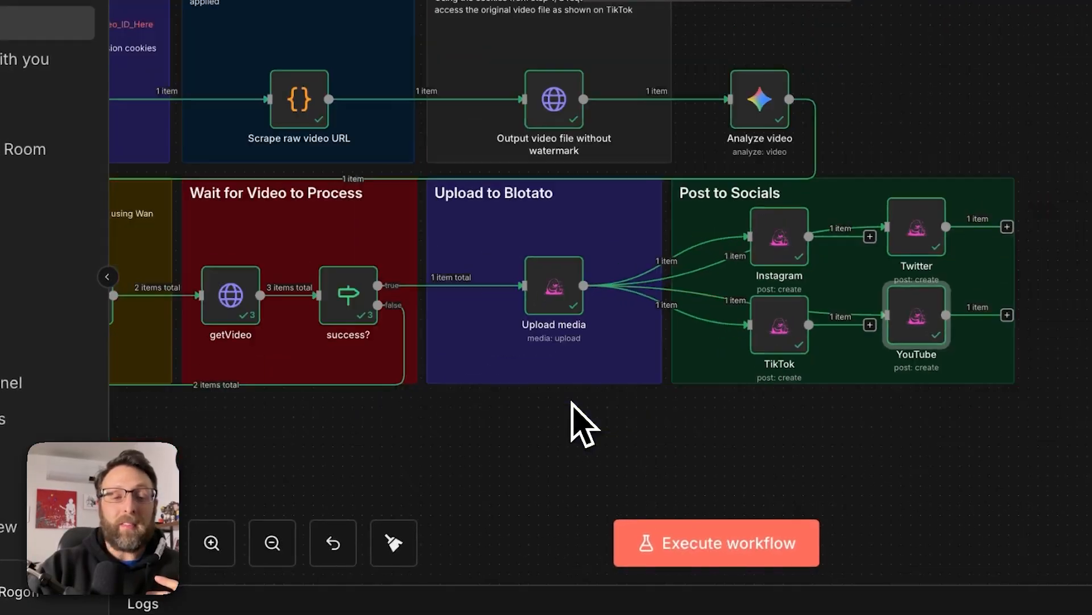
Return to the Clone TikTok Videos workflow in n8n and review its full chain from form submission to Post to Socials.
scroll(712, 561, left, 6)
scroll(561, 405, left, 1)
scroll(561, 405, down, 2)
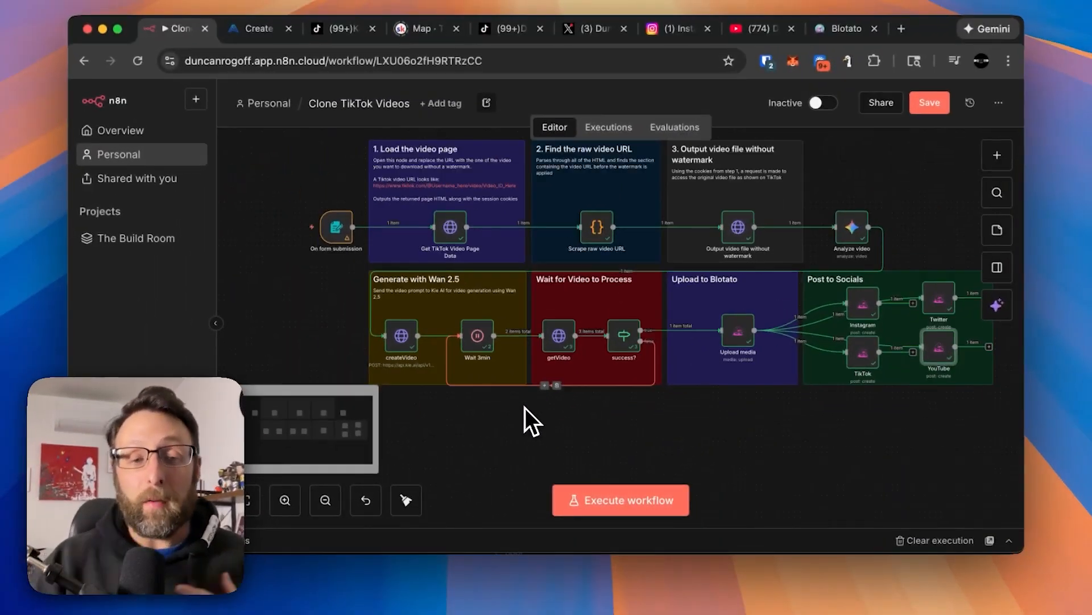
scroll(561, 405, right, 1)
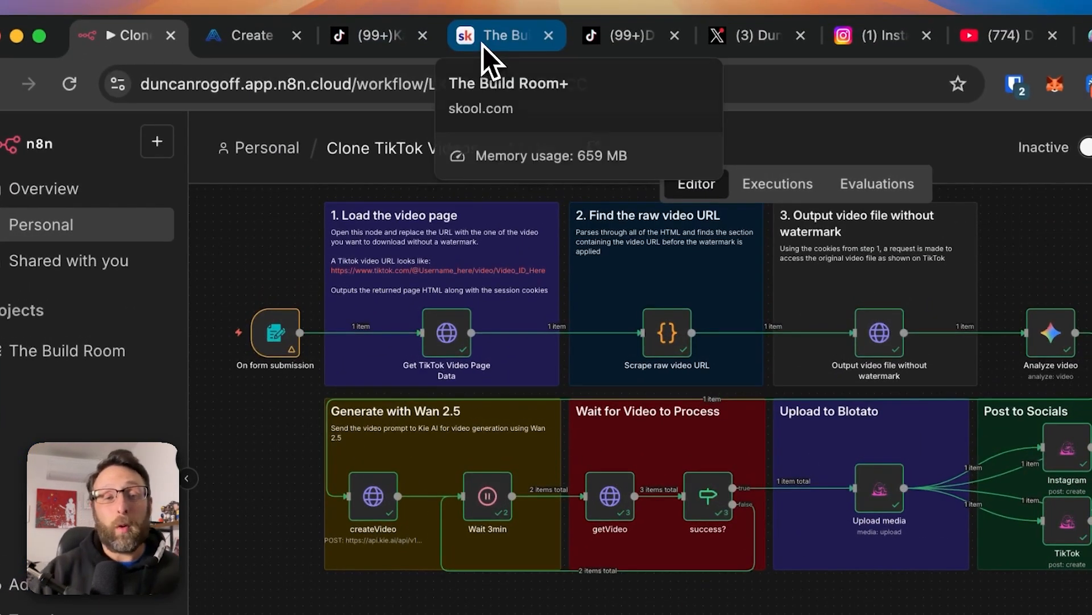
Switch to The Build Room+ community on Skool and view its member map.
click(483, 46)
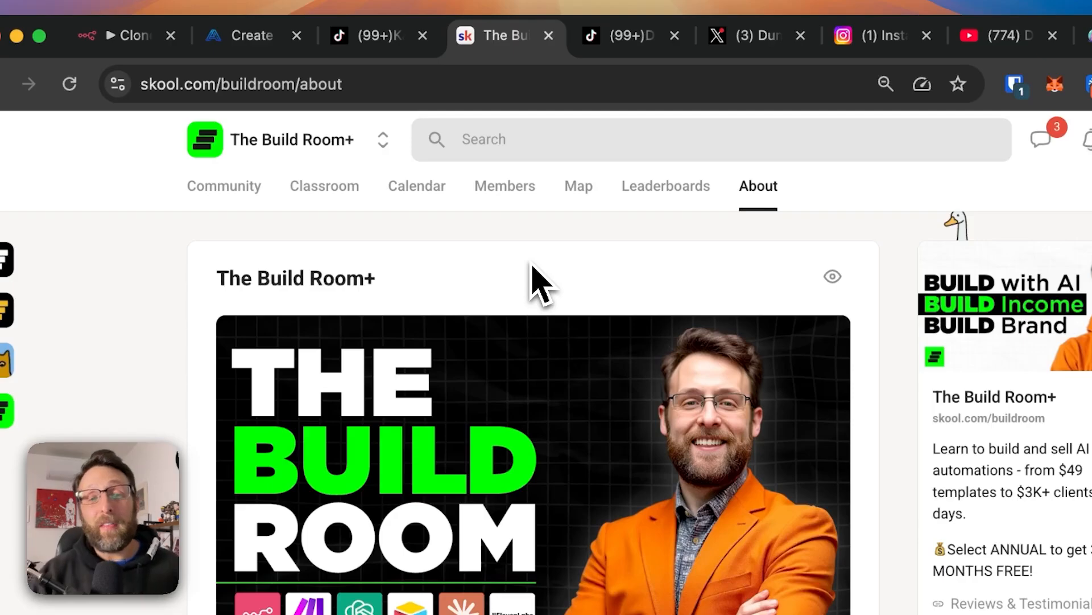
click(585, 186)
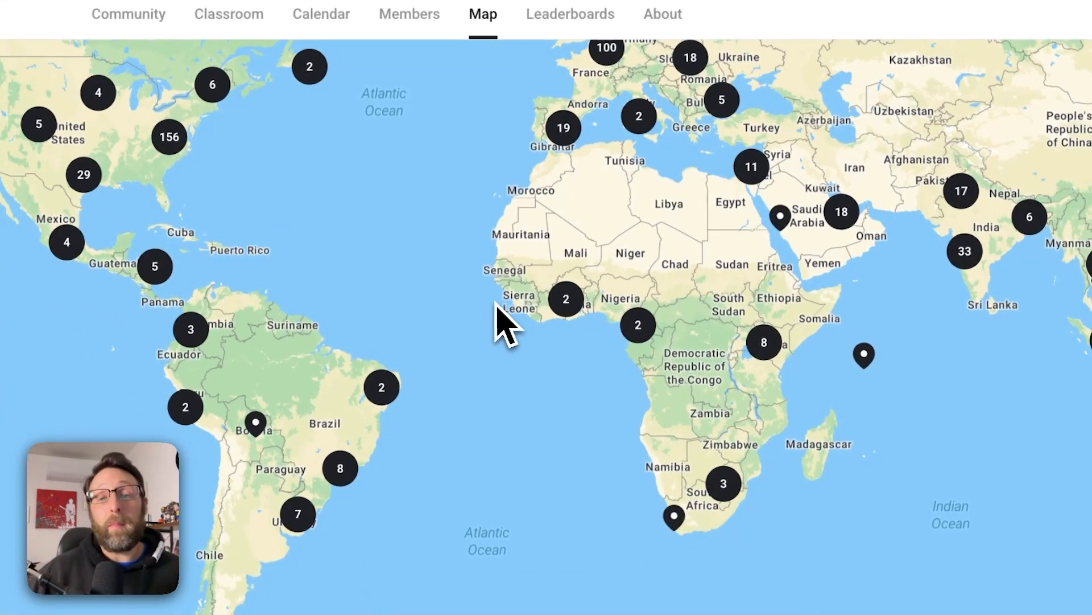